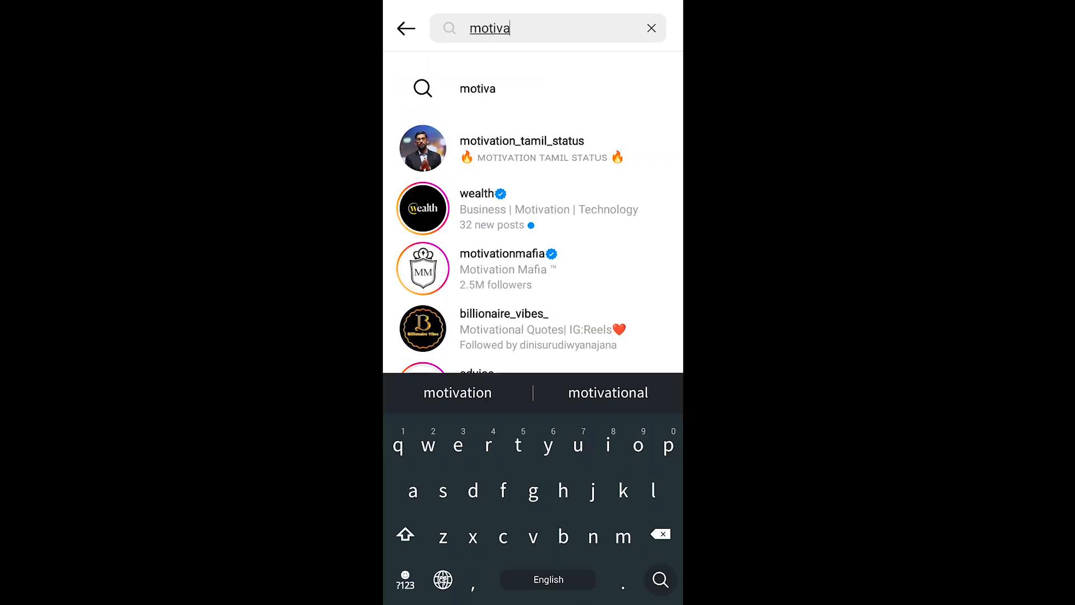
text(tio)
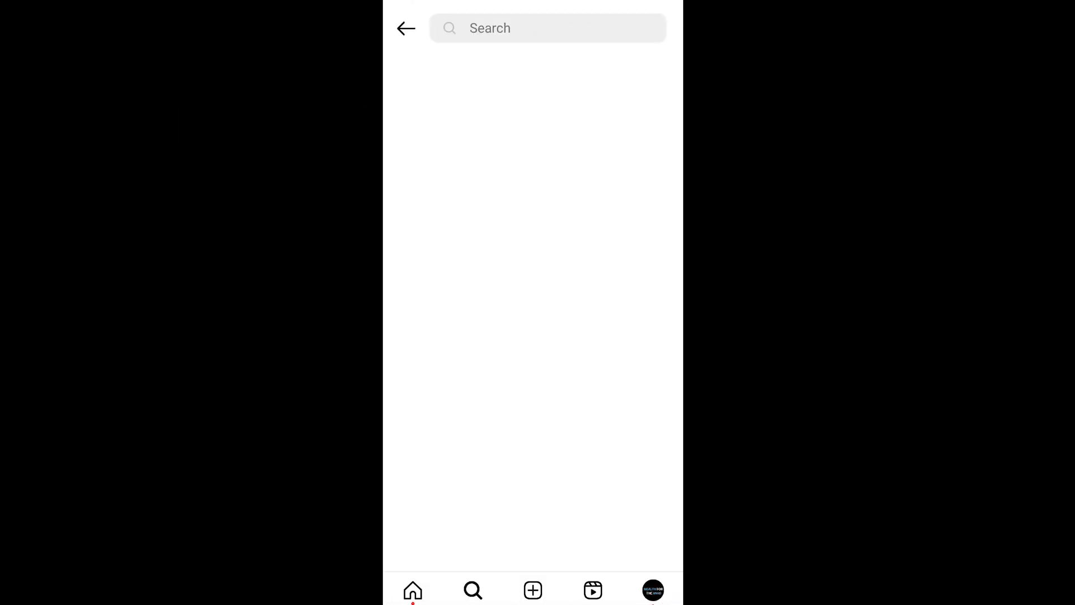
Step: Search Instagram for "motivation" and look through the resulting posts
text(motivation)
key(Return)
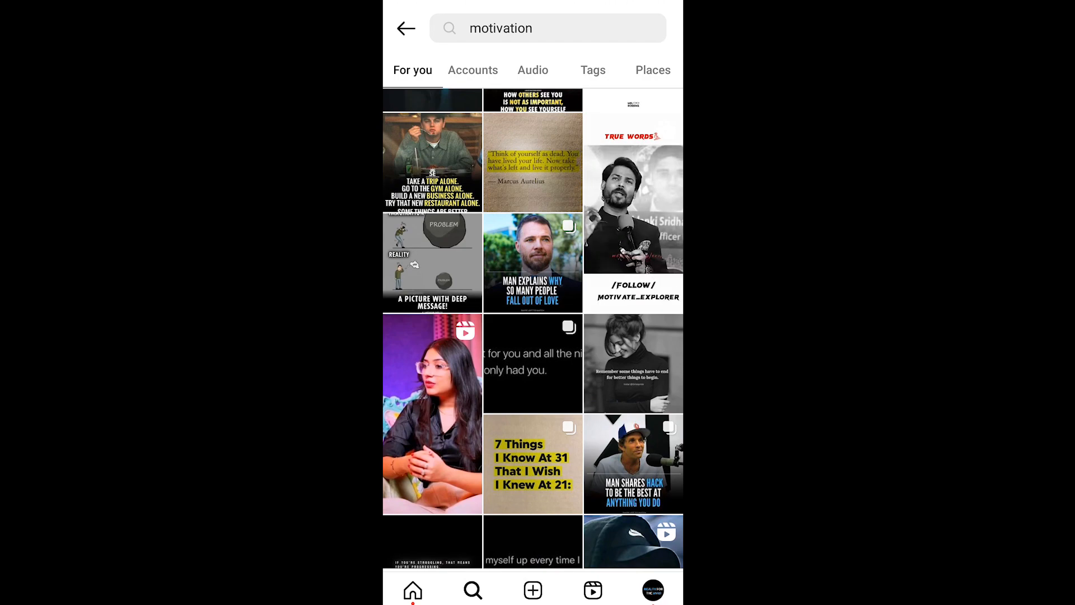
scroll(533, 328, down, 10)
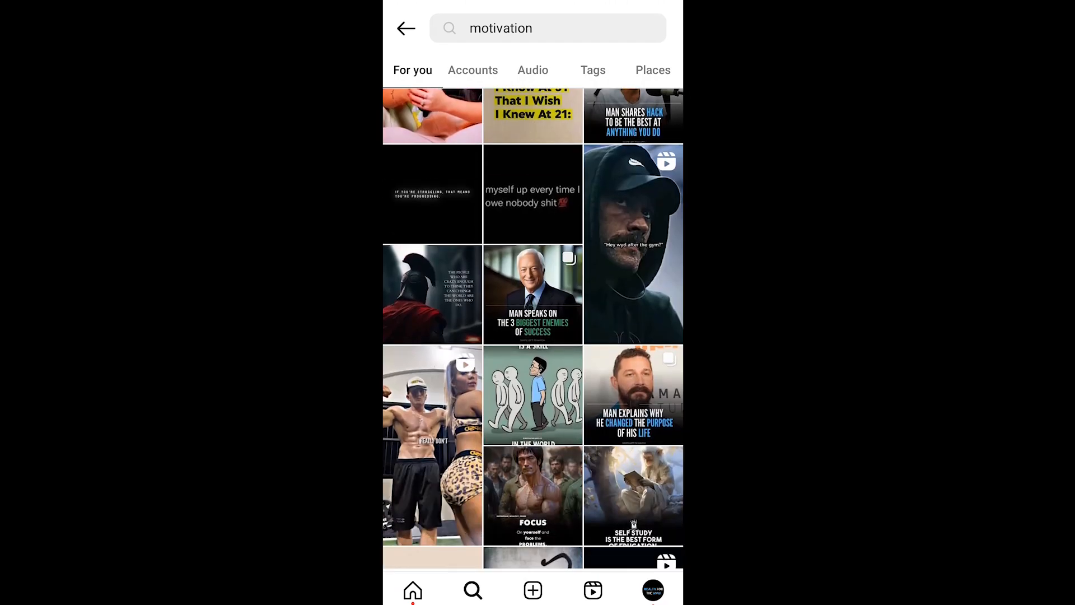
scroll(533, 328, down, 1)
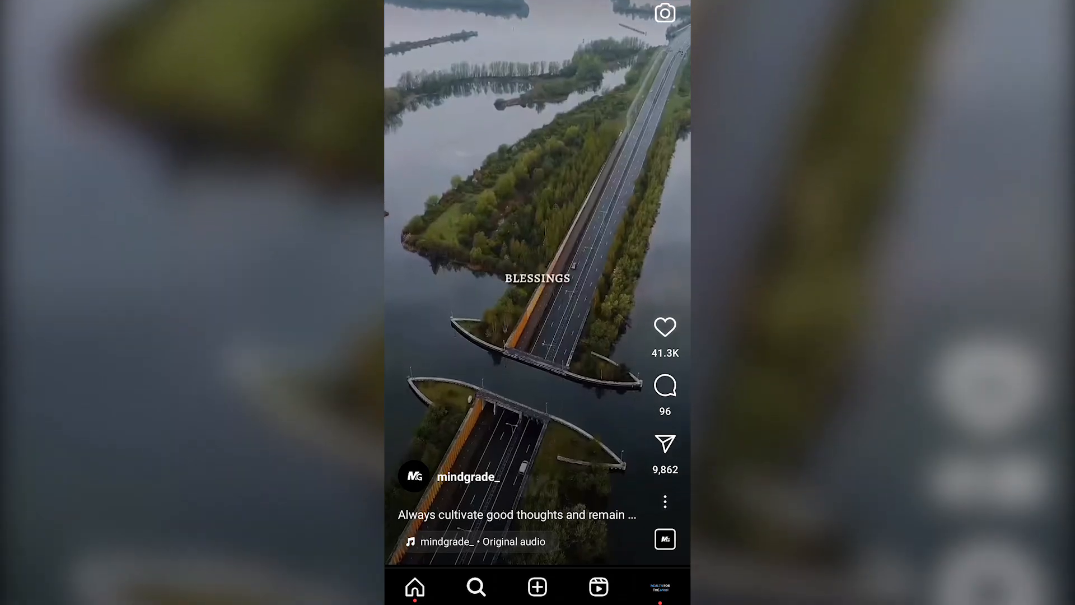
Step: Browse several motivational reels from the mindgrade_ account to study their style
scroll(538, 303, down, 5)
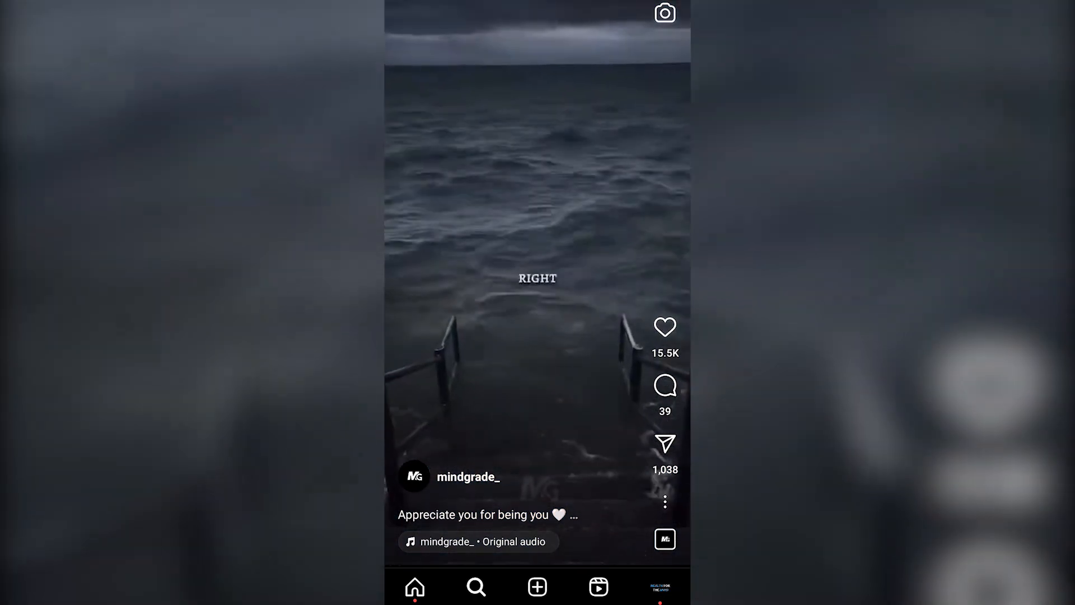
scroll(537, 302, down, 5)
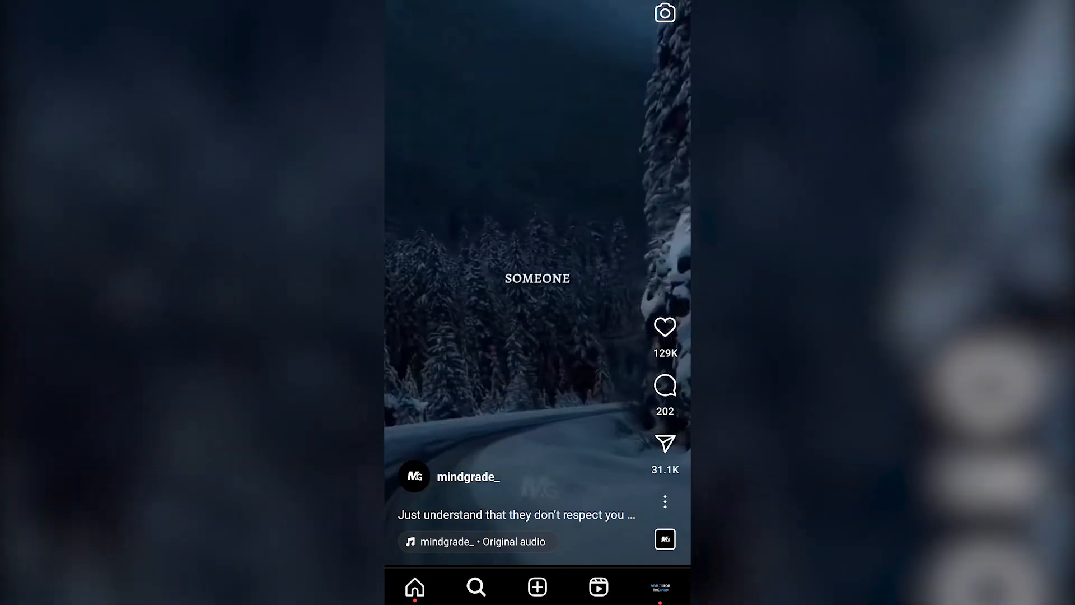
scroll(538, 302, down, 5)
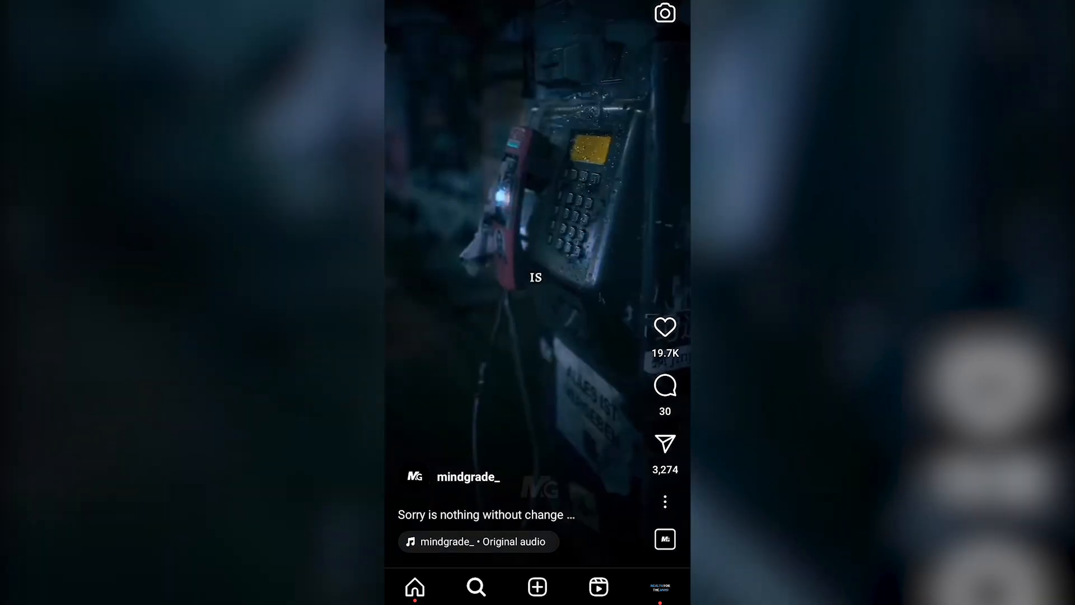
scroll(538, 302, down, 5)
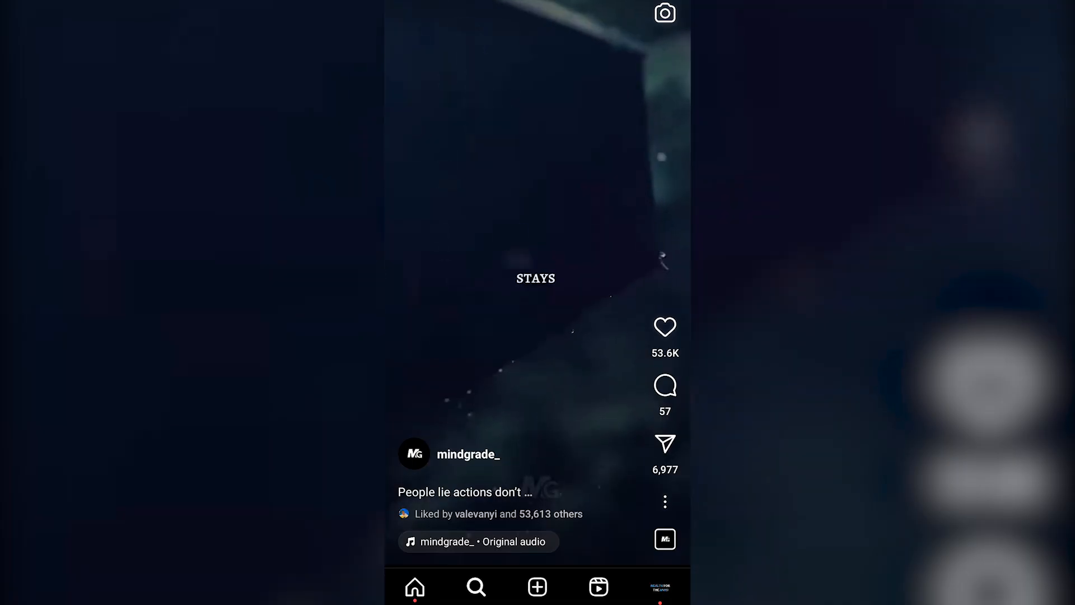
Step: Open the mindgrade_ profile, look through its reels and play the one with 22M views
click(469, 454)
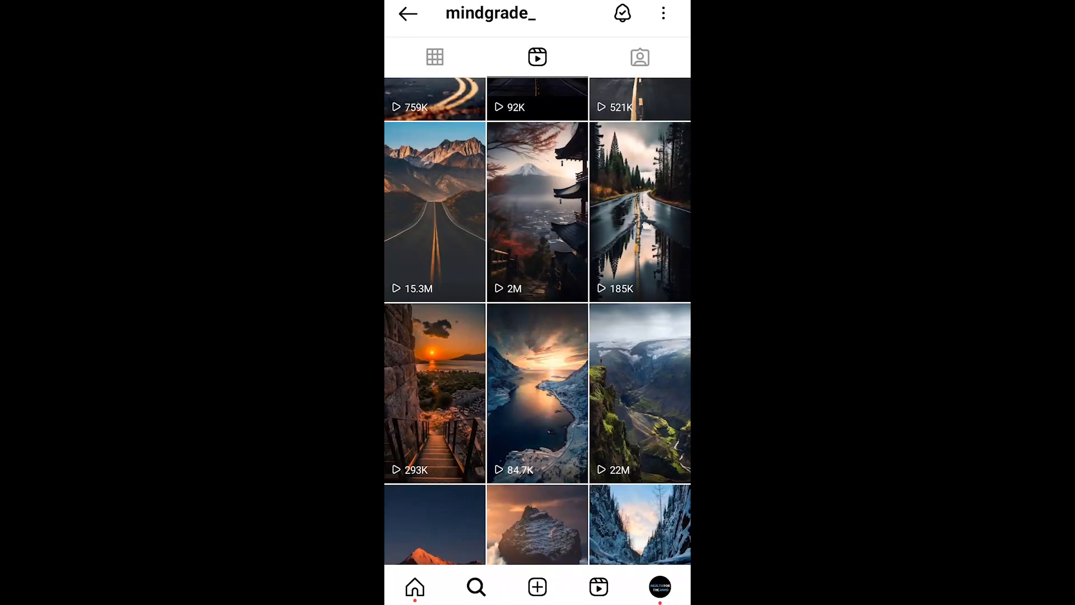
scroll(537, 320, down, 1)
scroll(538, 320, down, 1)
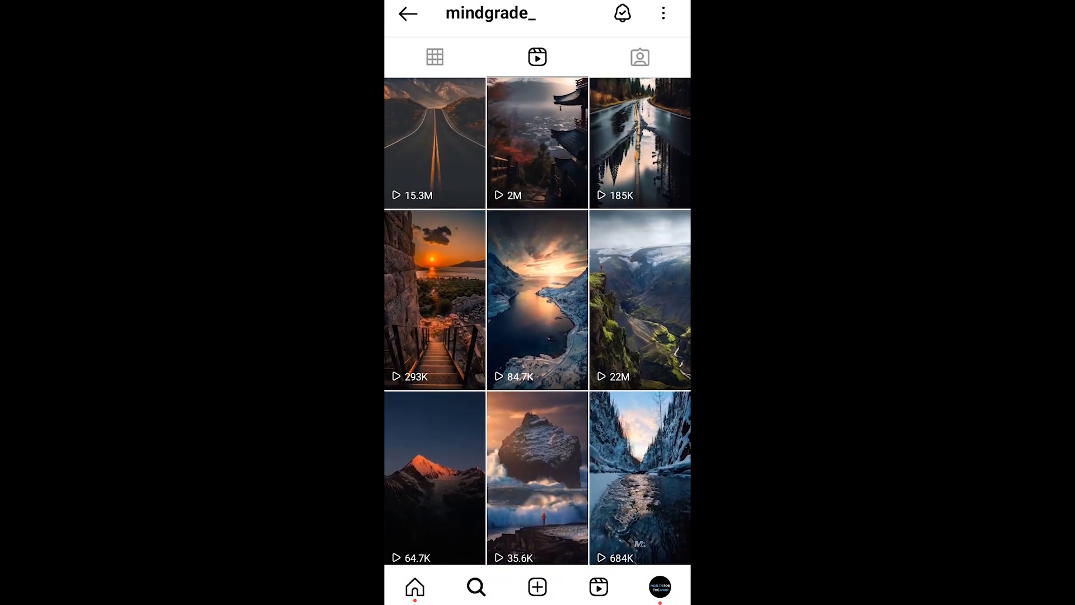
click(640, 300)
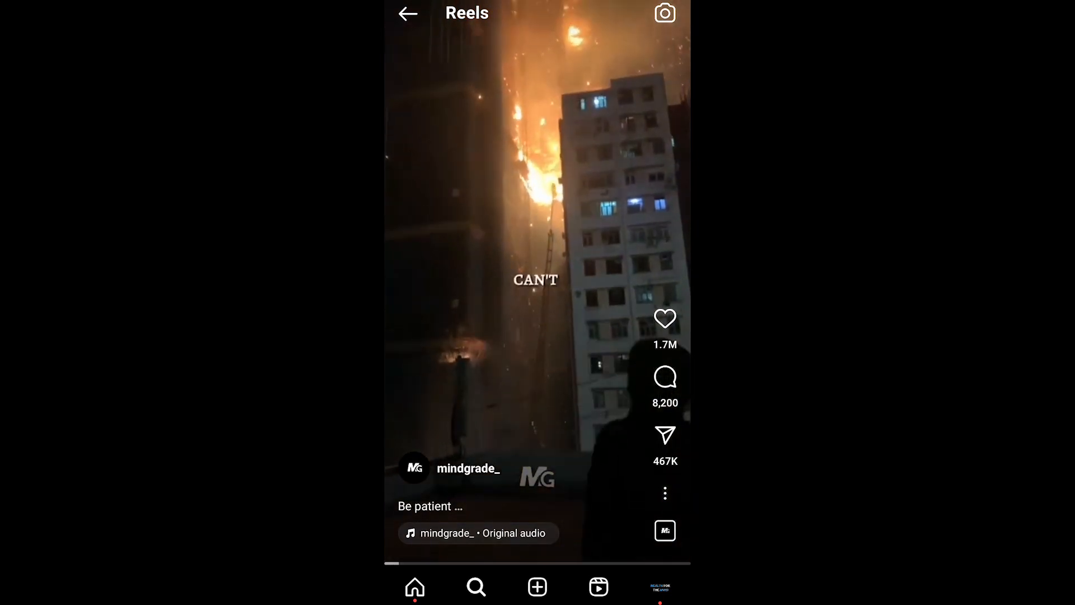
double_click(537, 278)
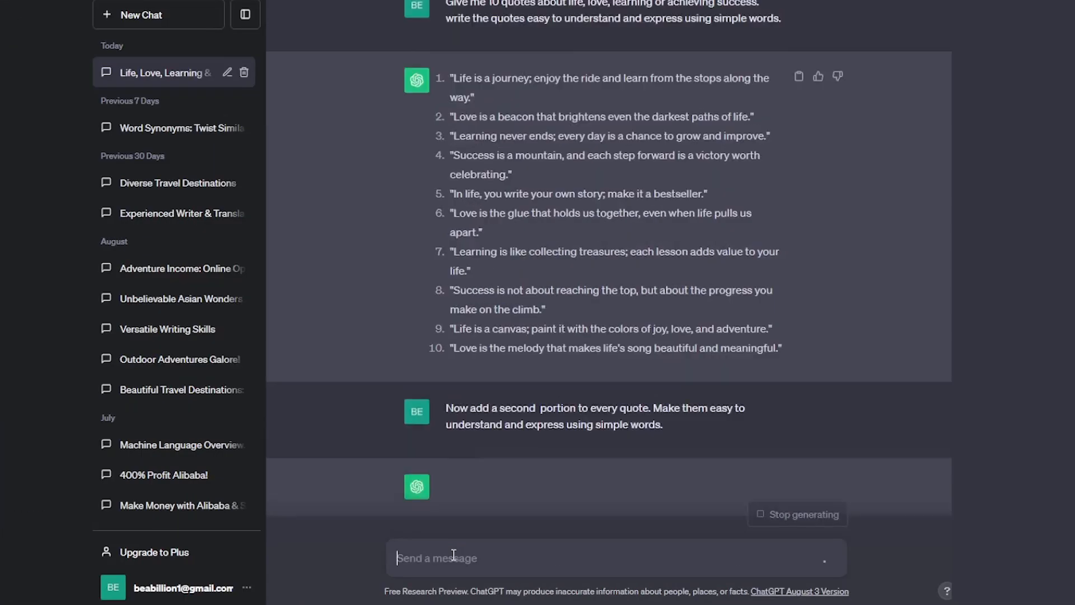
Step: Switch to ChatGPT and ask it to add a second portion to every quote, easy to understand and in simple words
scroll(454, 555, up, 2)
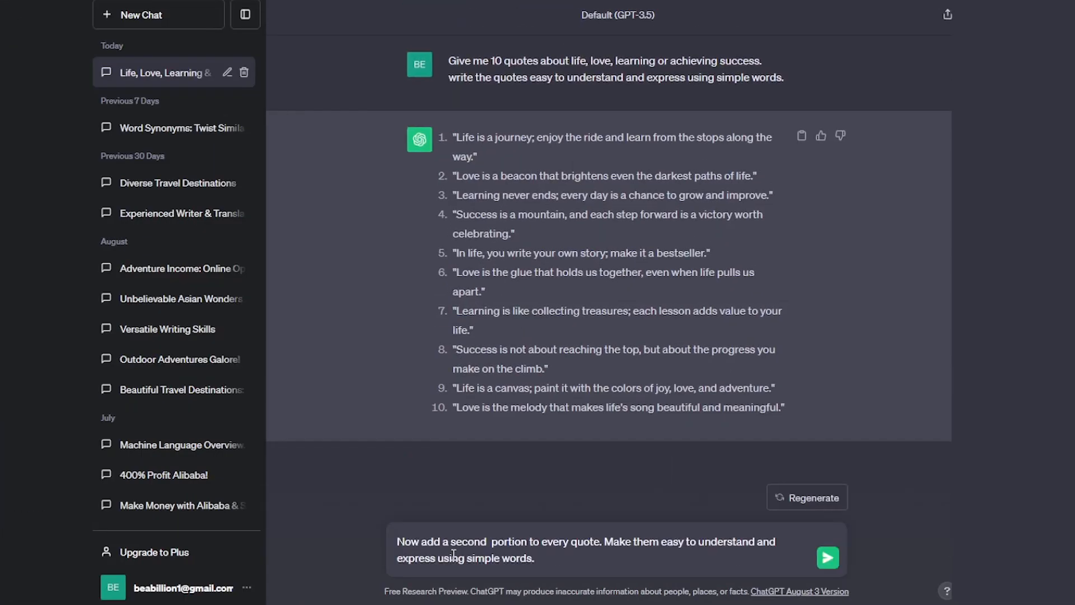
key(Return)
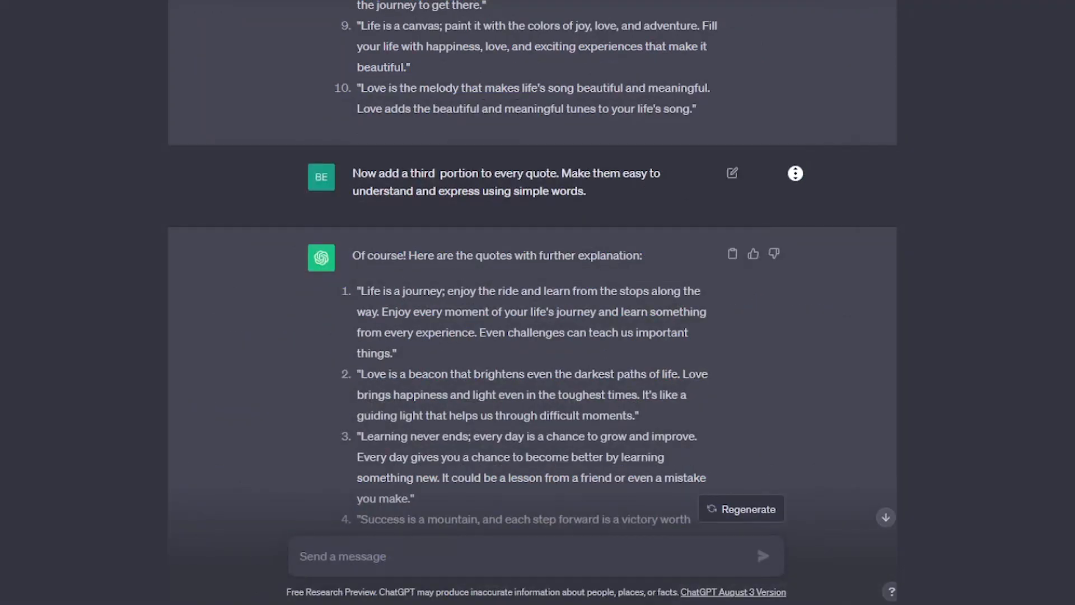
Step: Read through the quotes that ChatGPT extended with a third portion
scroll(797, 185, down, 2)
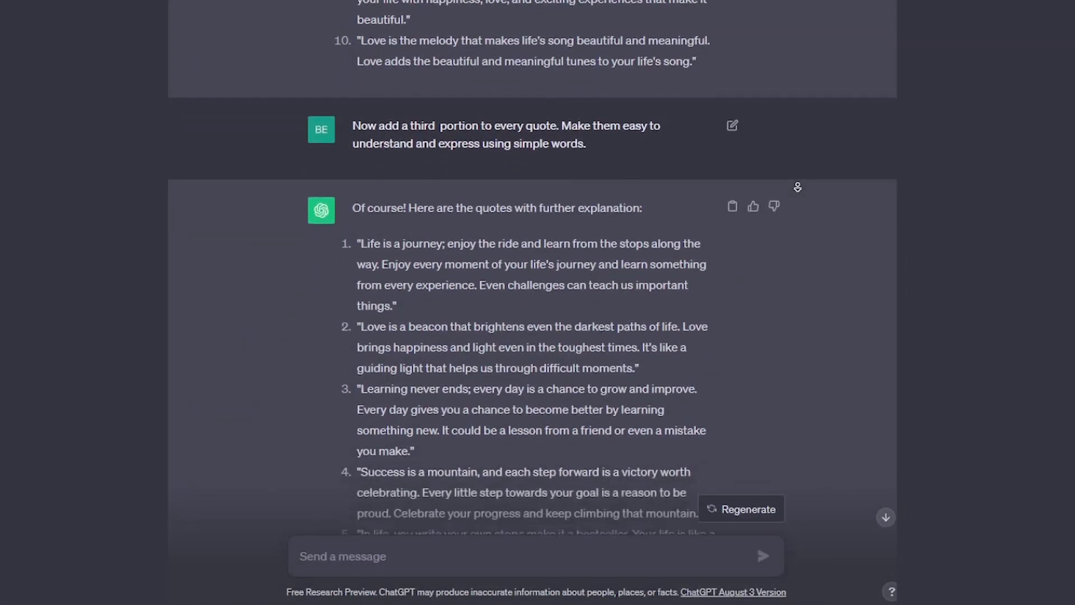
scroll(799, 187, down, 3)
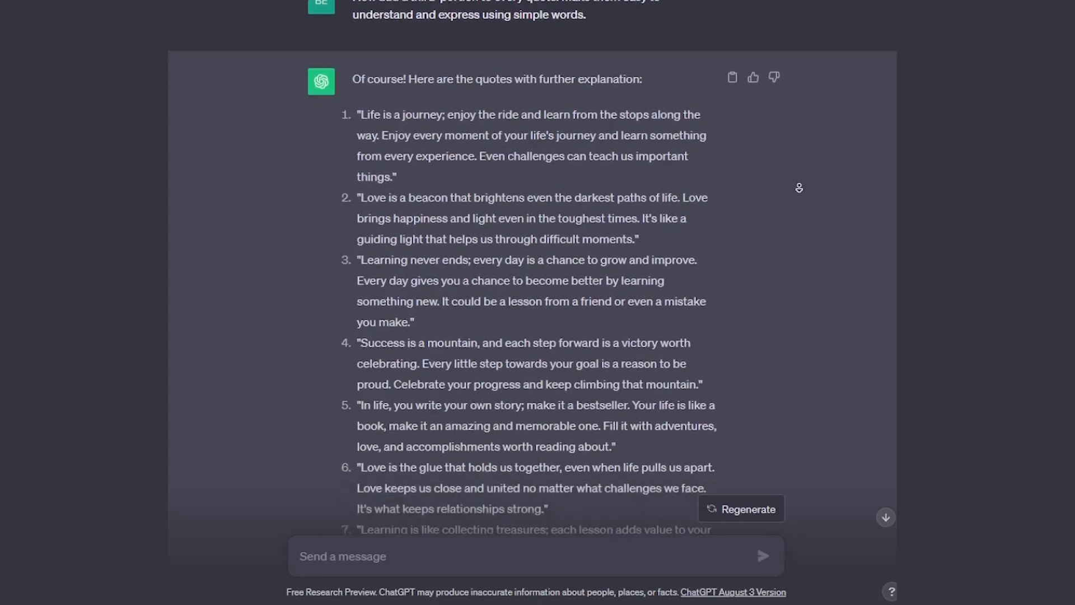
scroll(799, 188, down, 3)
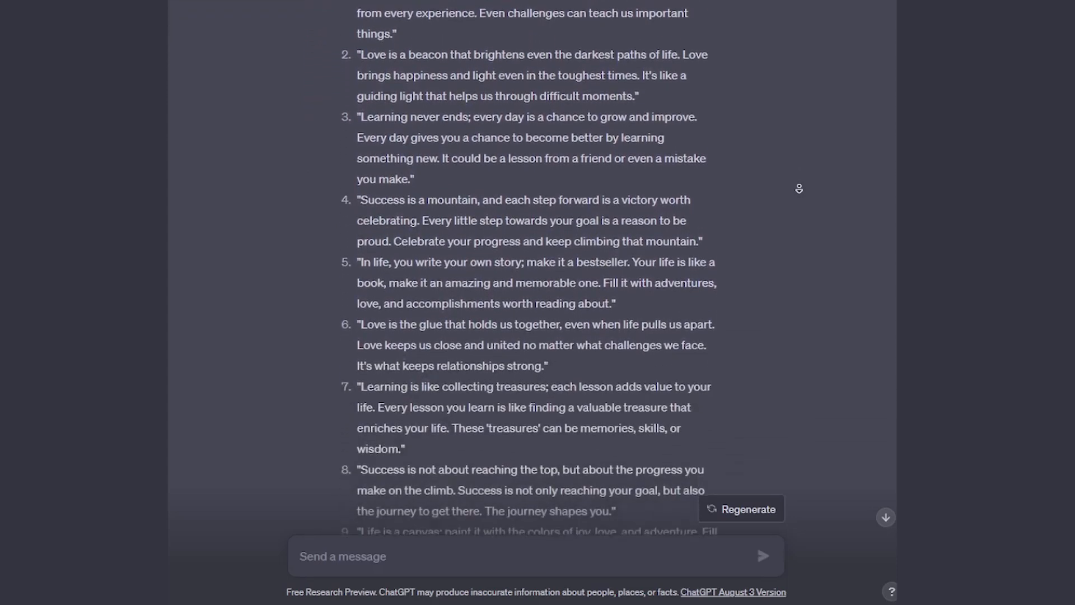
scroll(799, 189, down, 2)
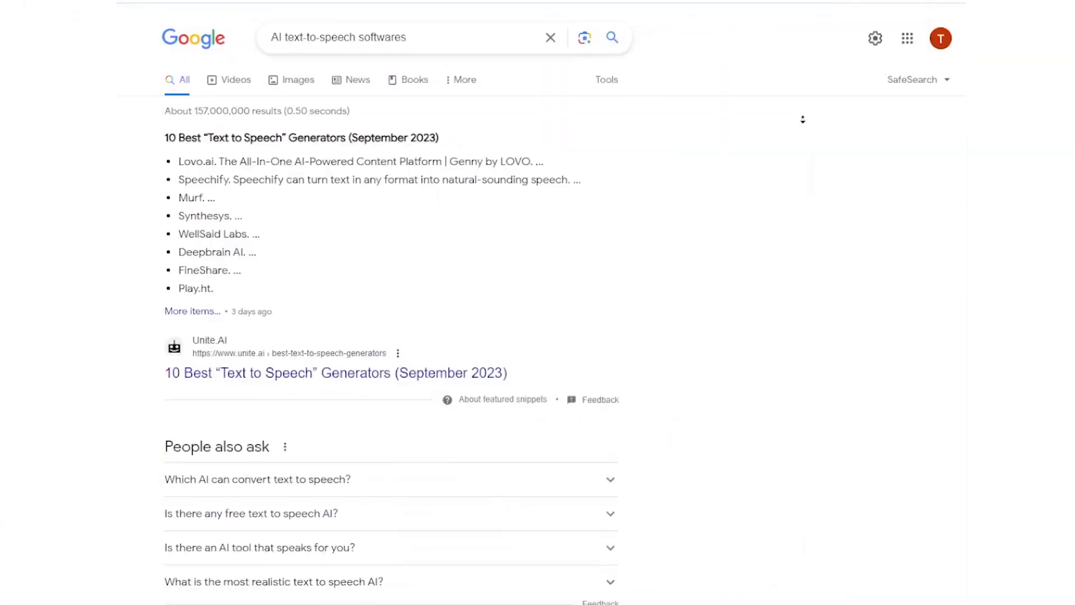
Step: Switch to Google and look over the search results for "AI text-to-speech softwares"
scroll(814, 152, down, 10)
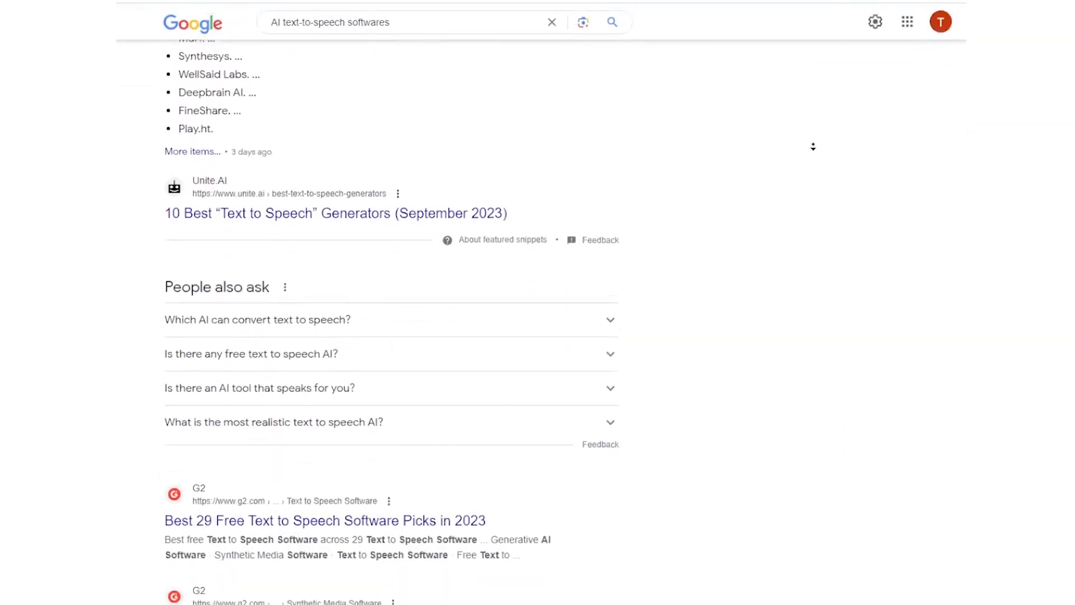
scroll(814, 152, down, 10)
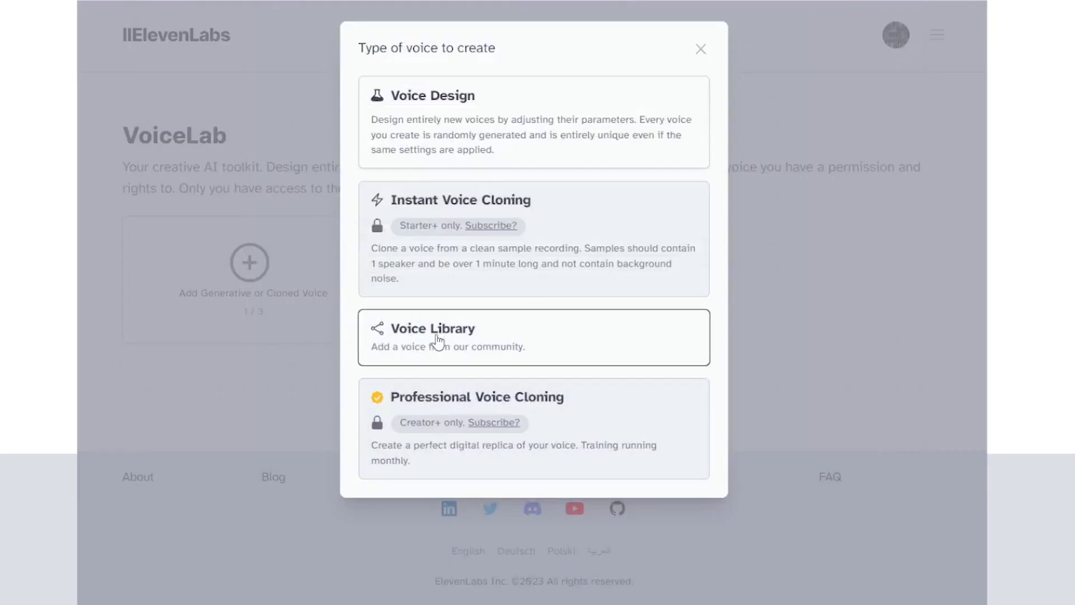
Step: Open the ElevenLabs Voice Library, check its sort options and choose the "Marcus - authoritative and deep" voice
click(504, 343)
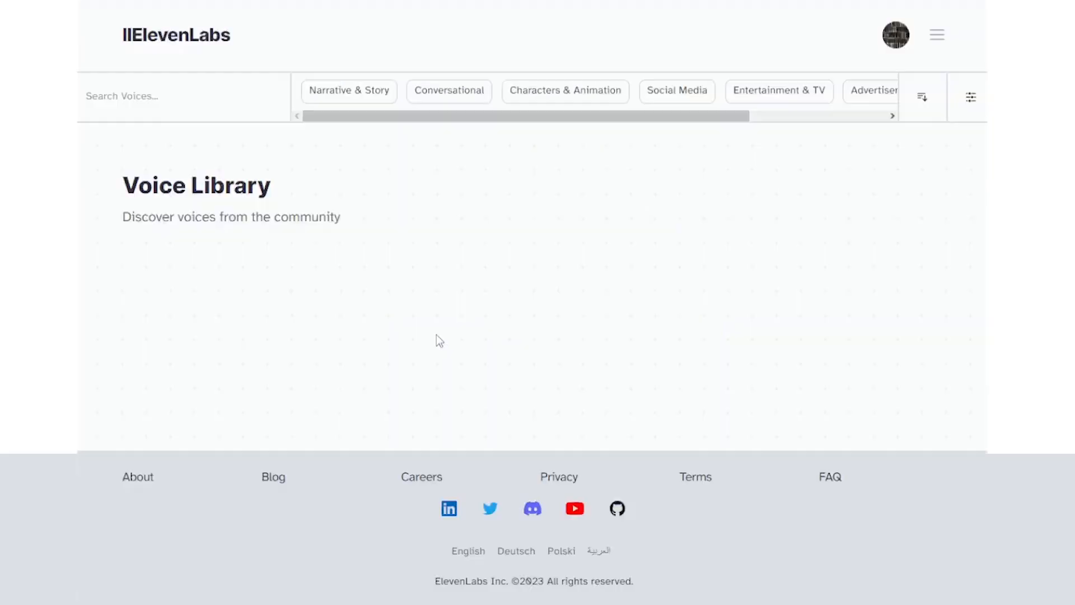
click(923, 100)
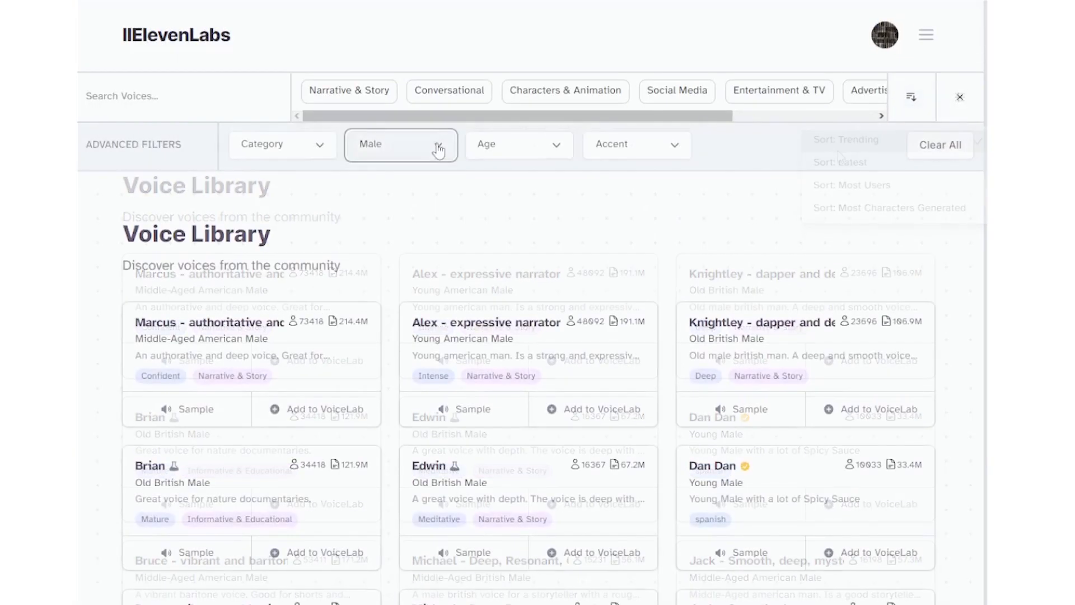
click(437, 144)
click(401, 201)
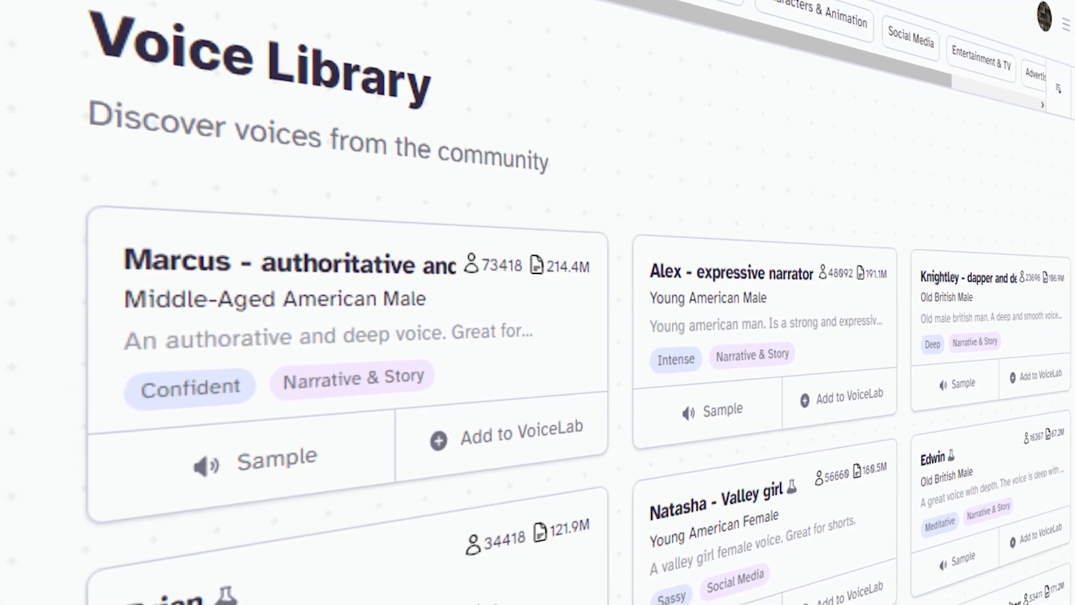
click(304, 414)
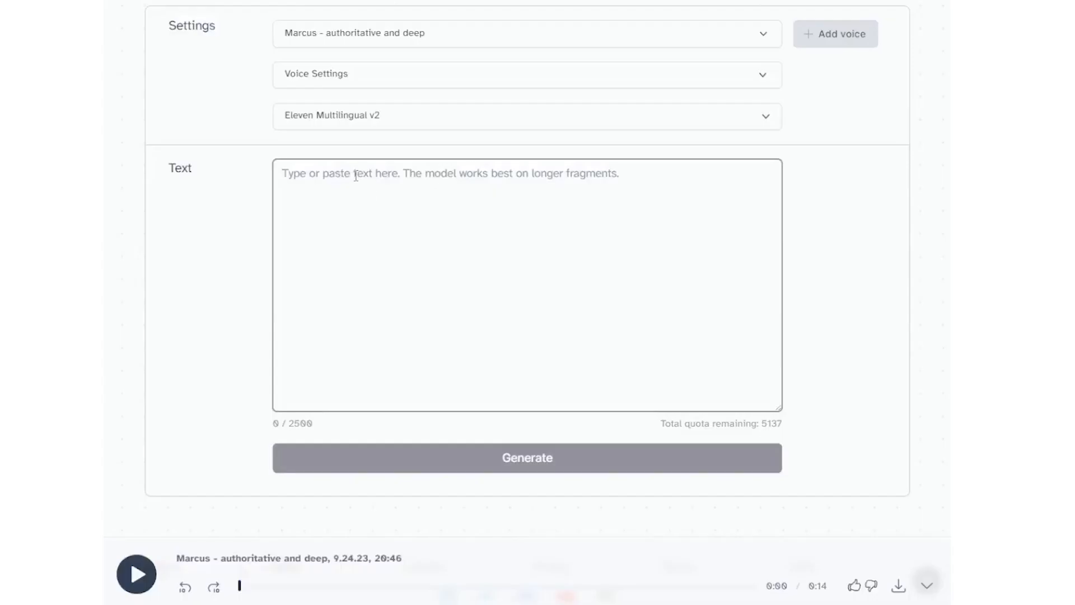
Step: Paste ChatGPT's eighth quote, about success and progress, as the ElevenLabs speech text and open the voice settings
text("Success is not about reaching the top, but about the progress you make on the climb. Success is not only reaching your goal, but also the journey to get there. The journey shapes you. It's about the hard work and effort you invest. Enjoy the journey and celebrate your growth.")
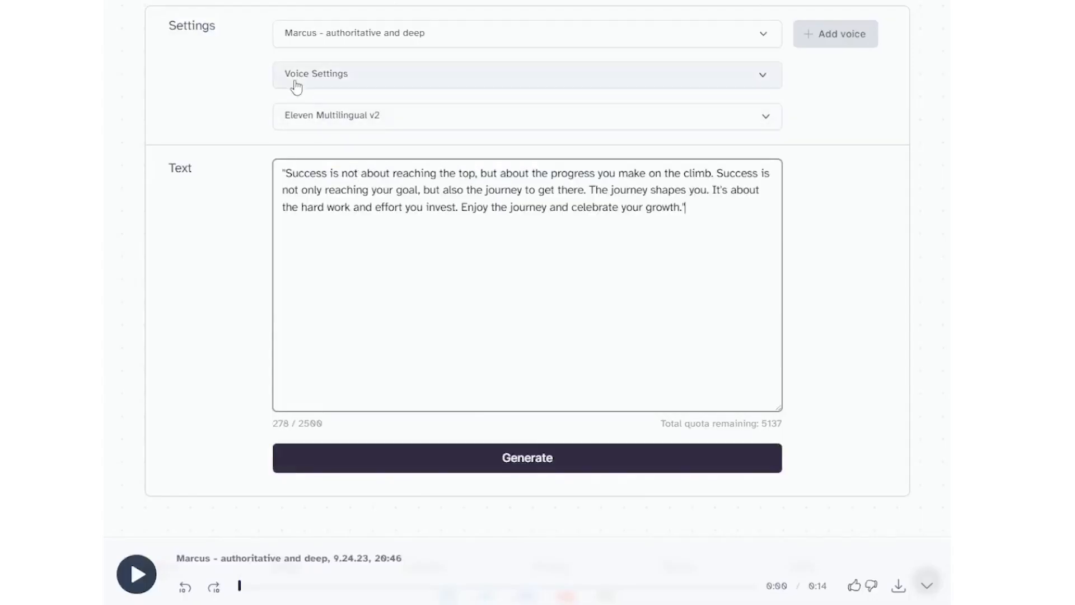
click(297, 77)
mouse_move(525, 123)
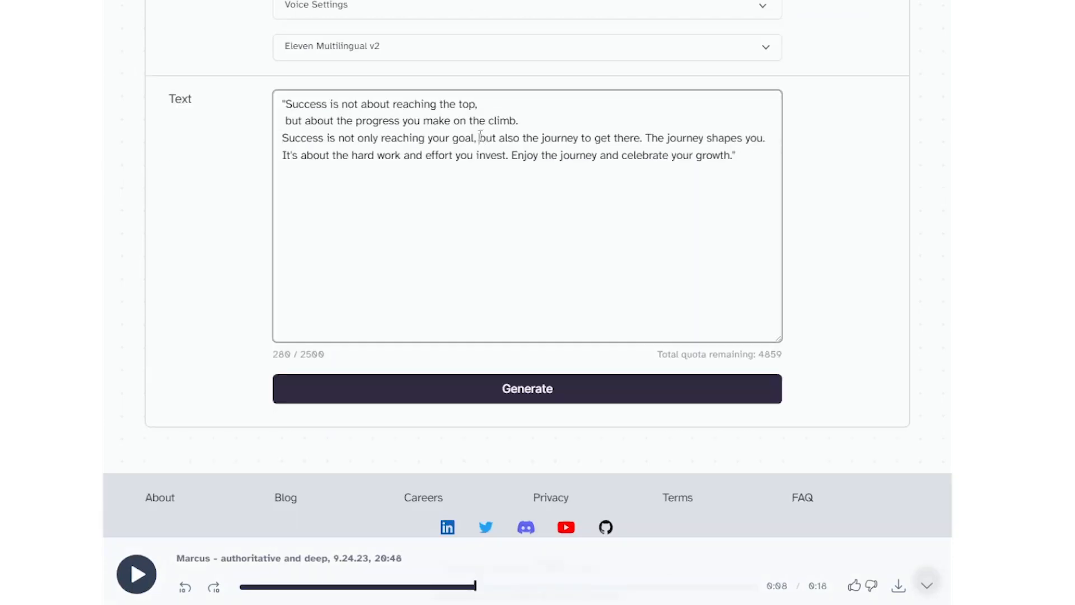
Step: Break the quote into short separate lines, including one ending after "Success is,", and generate the voiceover
key(Return)
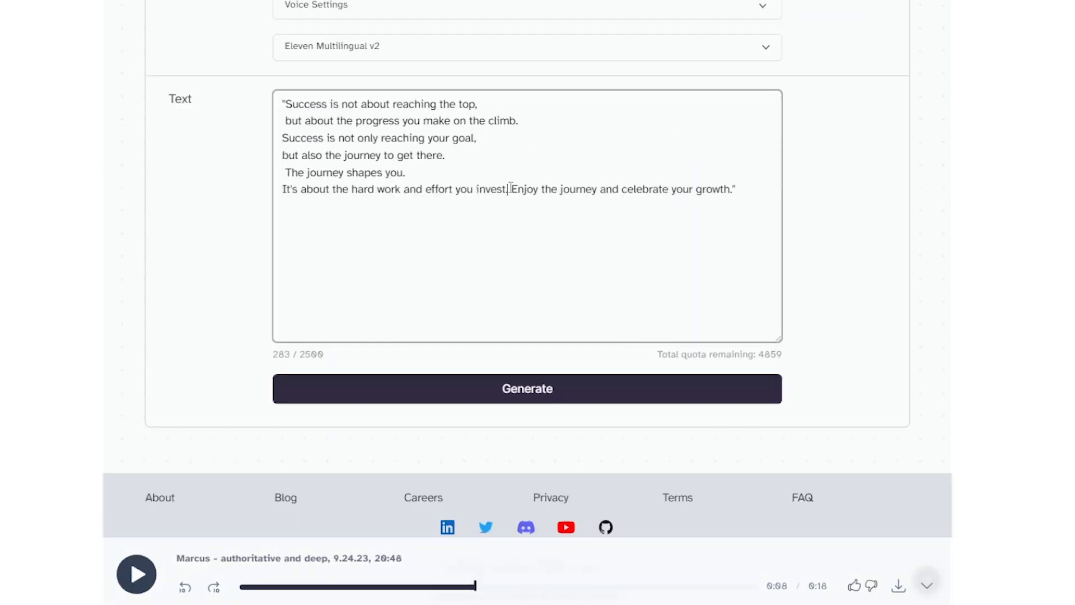
key(Return)
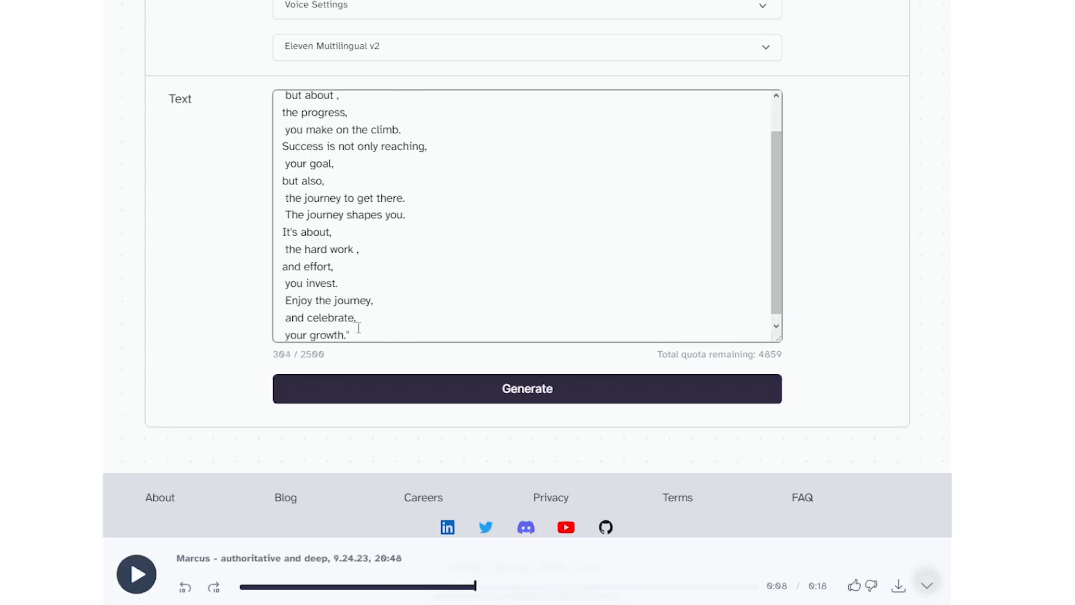
click(527, 389)
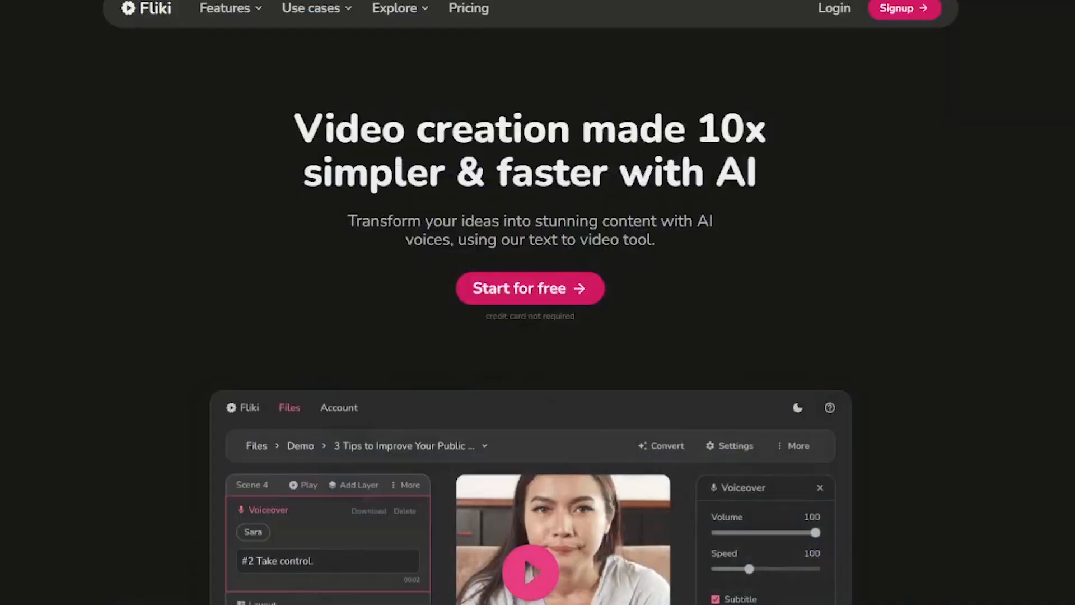
Step: Switch to Canva and create a new blank Instagram Reel design of 1080 × 1920 px
scroll(531, 302, down, 7)
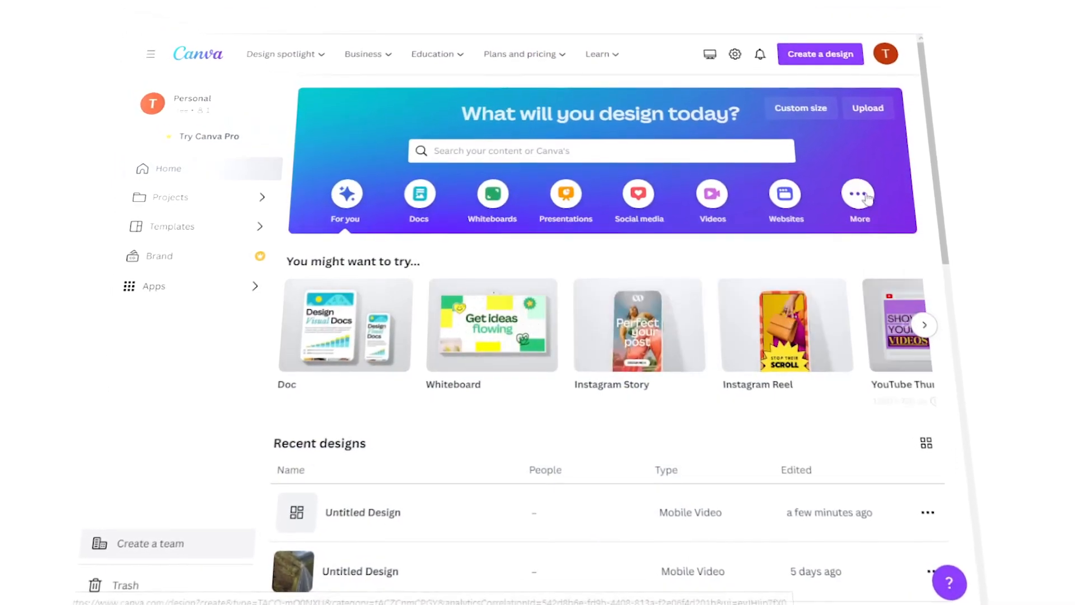
click(821, 53)
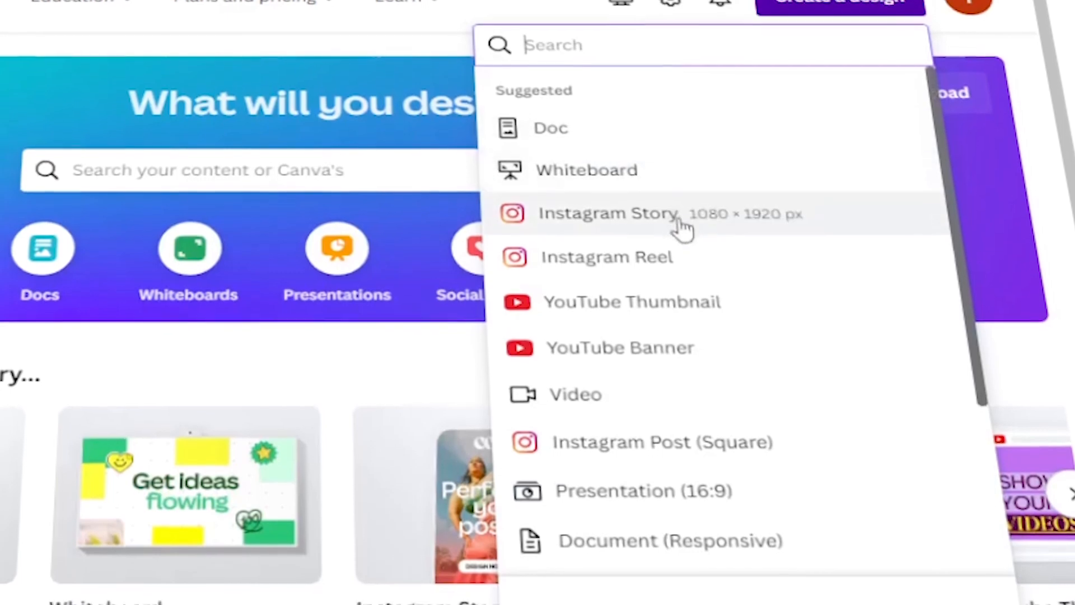
scroll(724, 210, down, 2)
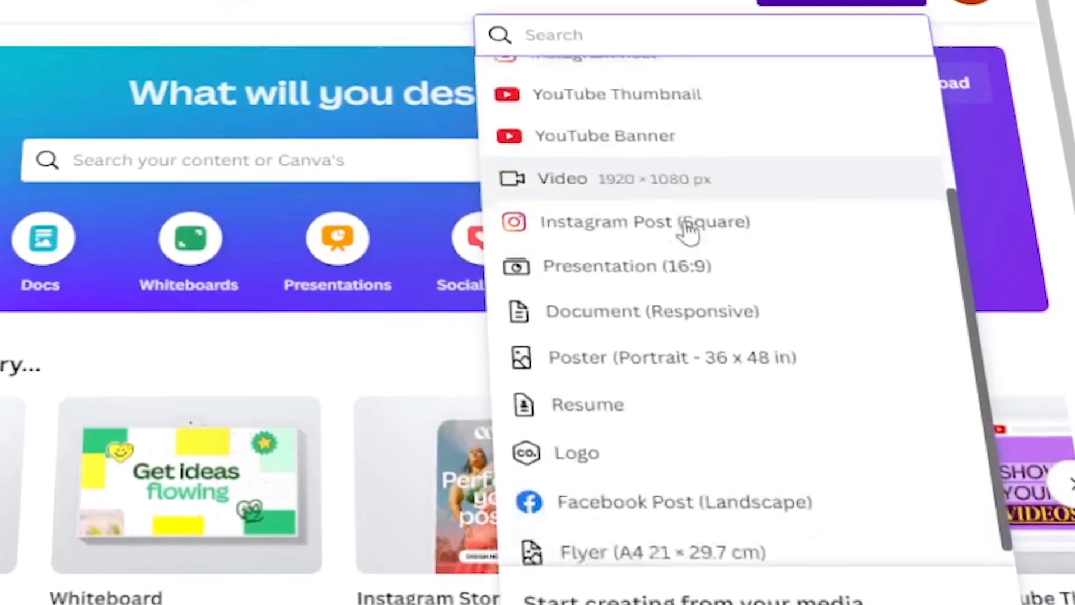
scroll(693, 228, down, 1)
scroll(700, 269, up, 3)
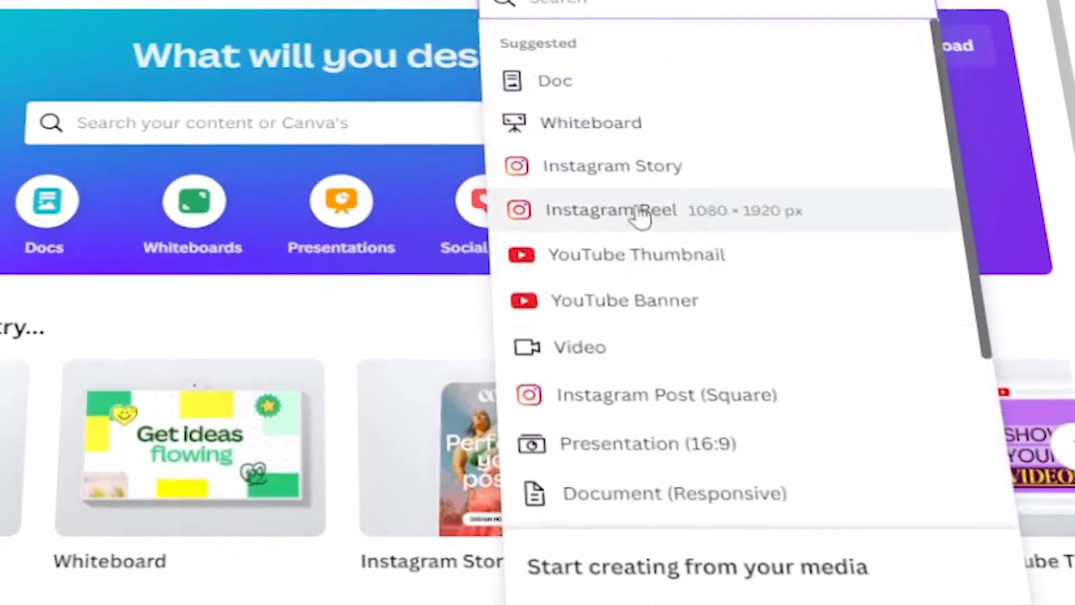
click(644, 216)
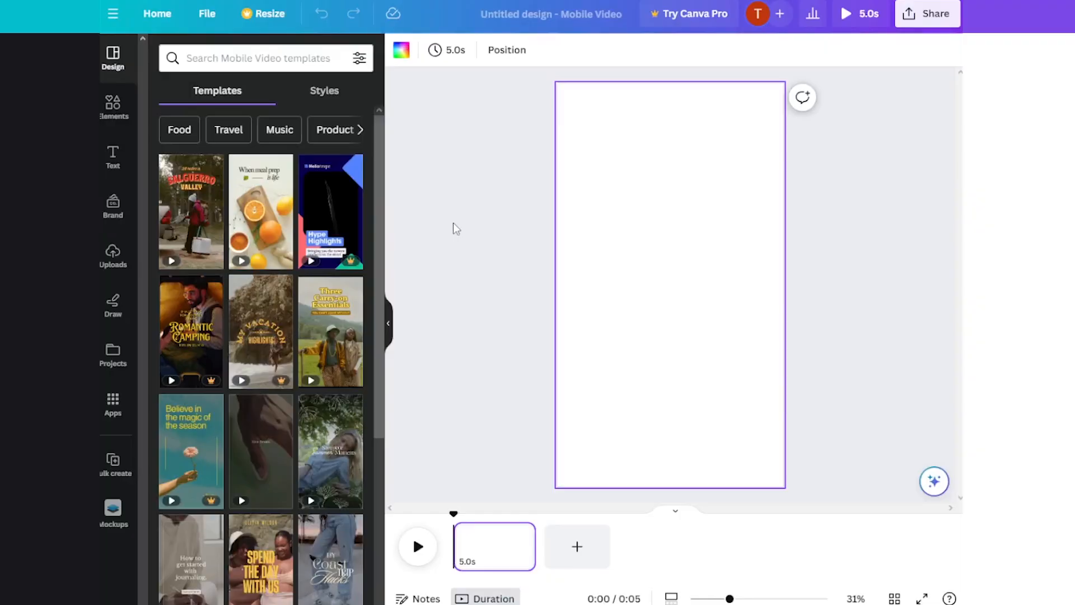
Step: Show the uploaded audio files and place the ElevenLabs voiceover on the reel's timeline
click(121, 270)
click(832, 1)
drag(767, 77, 499, 573)
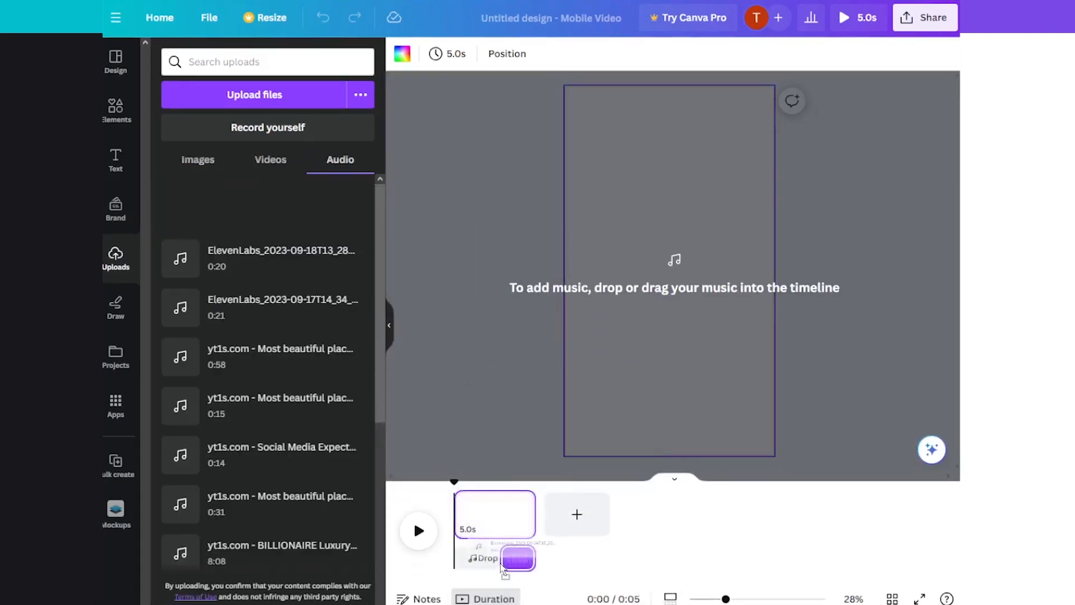
Step: Add three more blank 5.0-second pages so the reel's timeline covers the voiceover
click(577, 513)
click(670, 514)
click(763, 513)
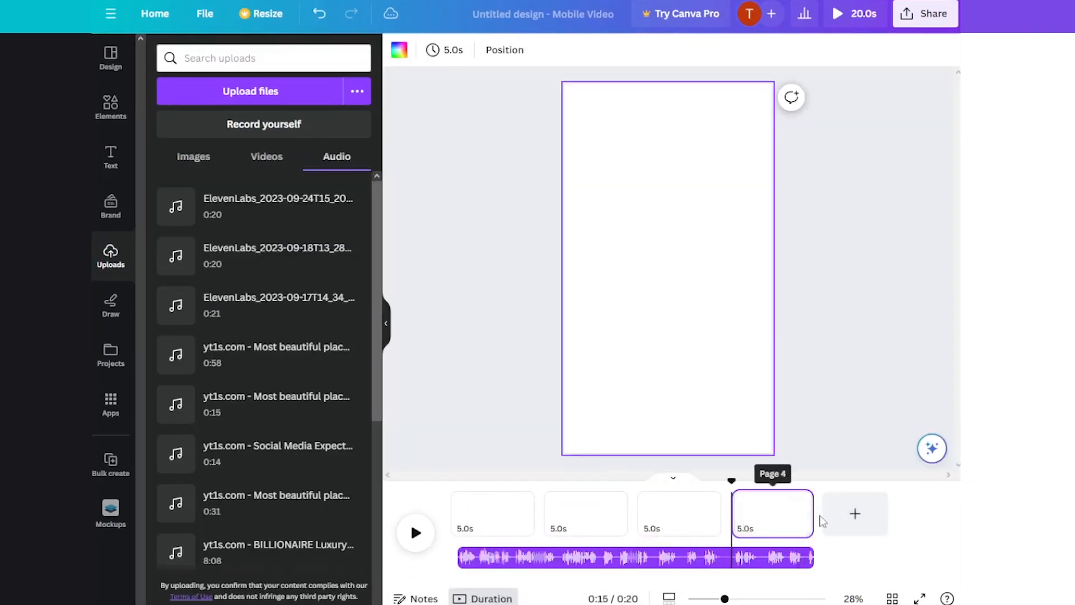
click(541, 563)
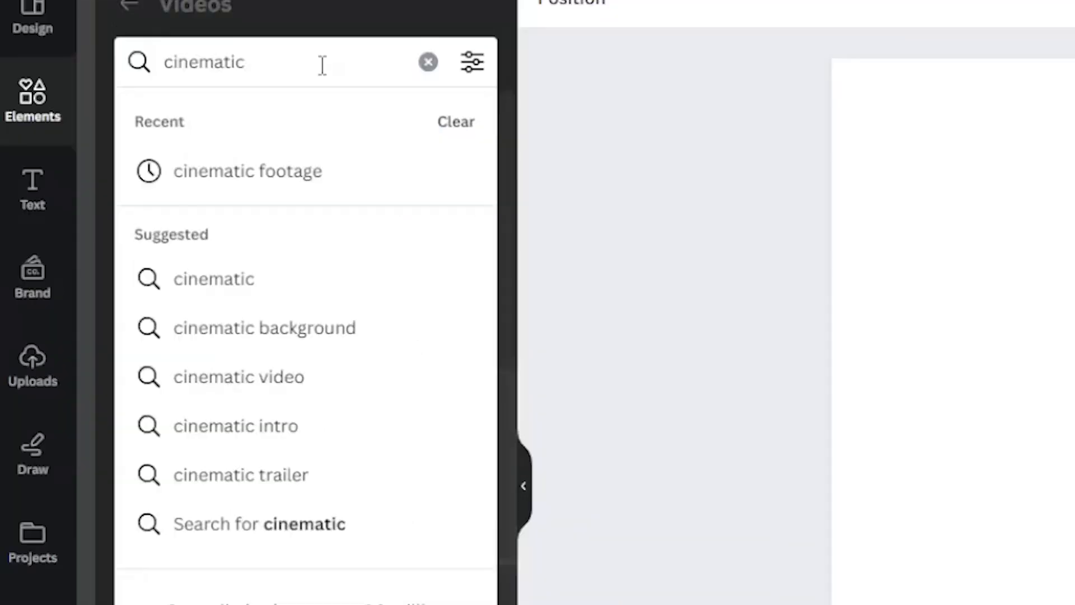
Step: Browse the "cinematic footage" videos and place the vertical sunset clip on the reel's first page
click(303, 170)
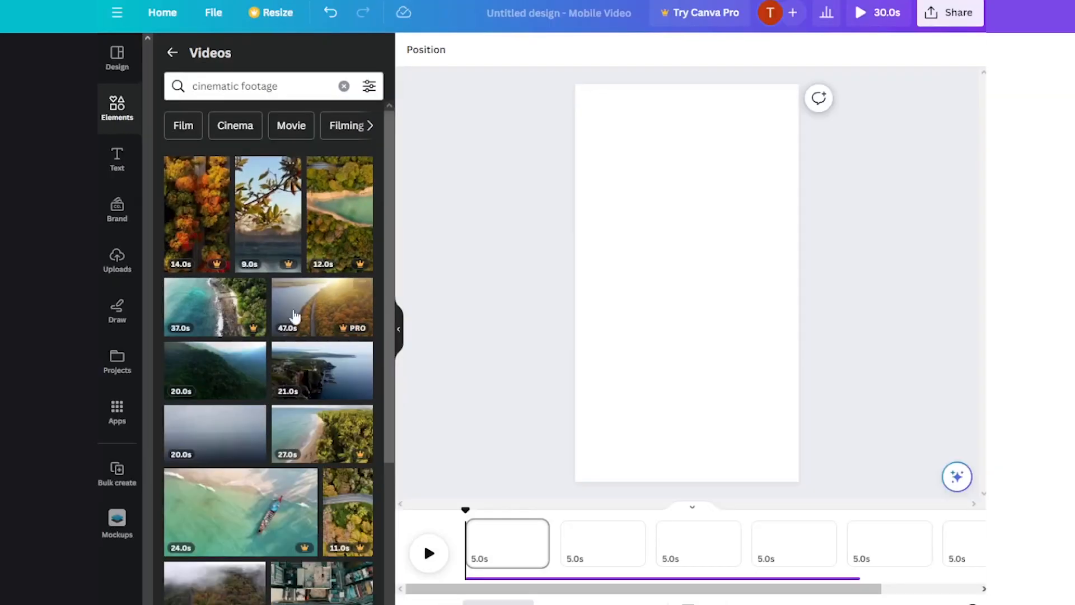
scroll(196, 364, down, 6)
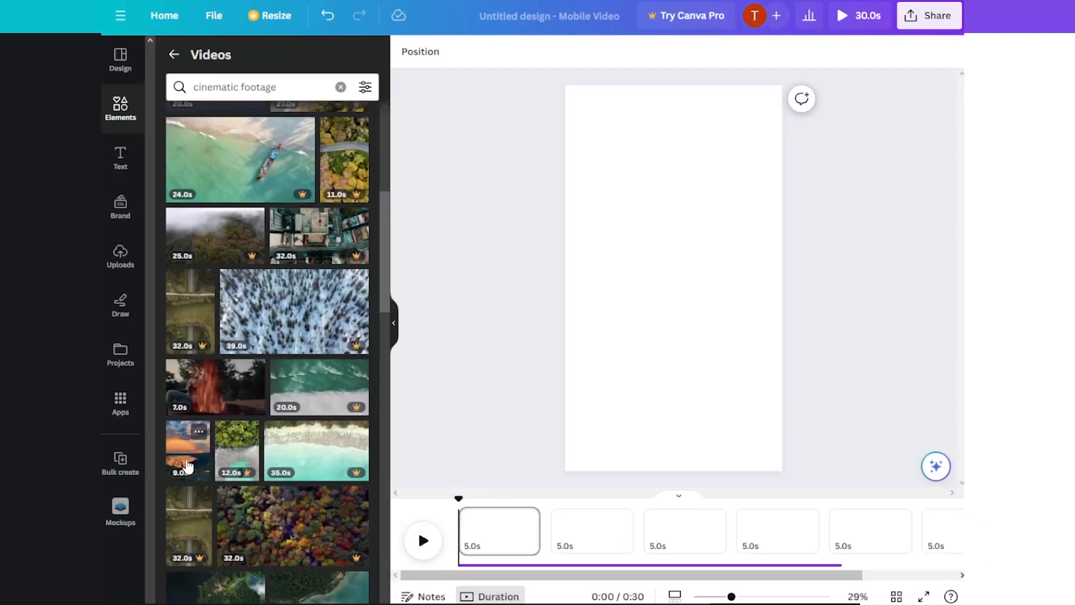
drag(188, 463, 493, 532)
Step: Search the videos for "boxing" and place the boxer silhouette on the beach on page 2
click(273, 85)
key(ctrl+a)
text(boxing)
key(Return)
drag(319, 366, 669, 532)
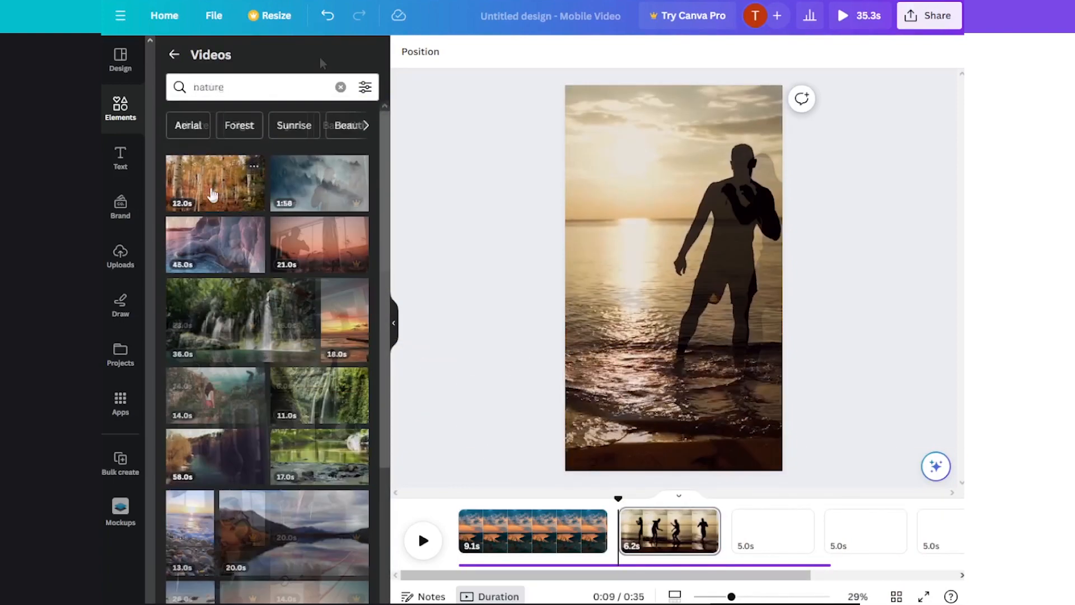
Step: Fill the remaining pages with stock clips of an autumn forest, two people walking, a purple twilight and a snowy mountain
drag(215, 183, 806, 572)
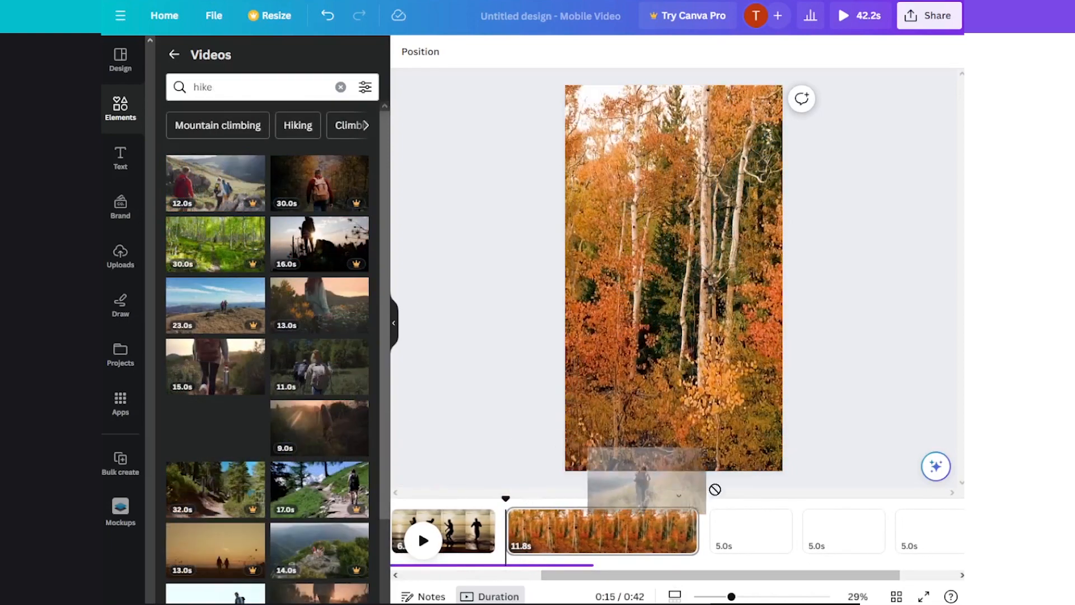
drag(648, 480, 768, 528)
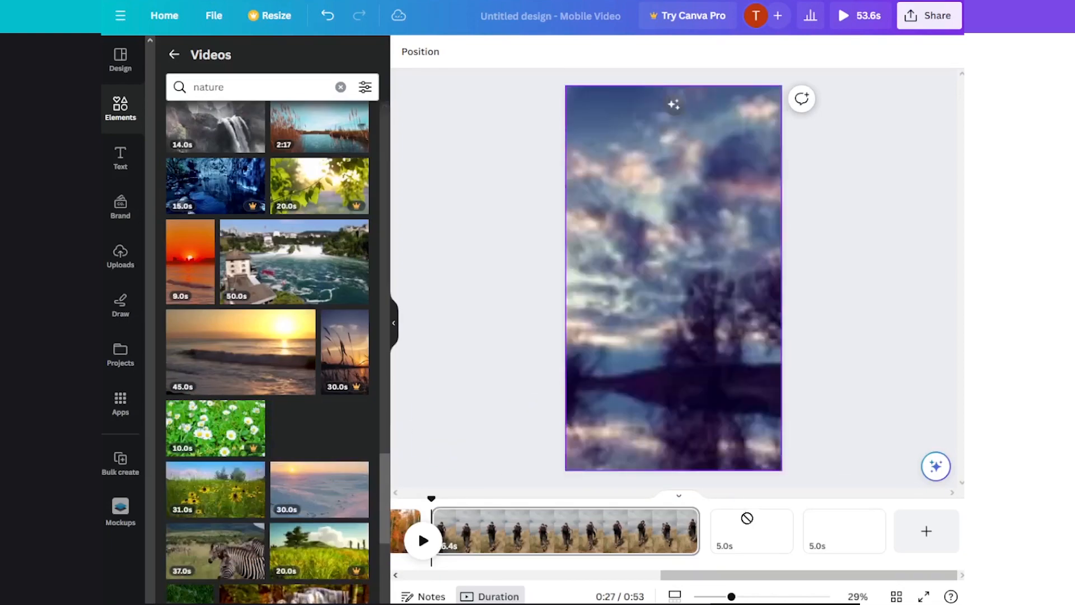
mouse_move(747, 518)
mouse_down()
mouse_move(763, 532)
mouse_move(738, 537)
mouse_up()
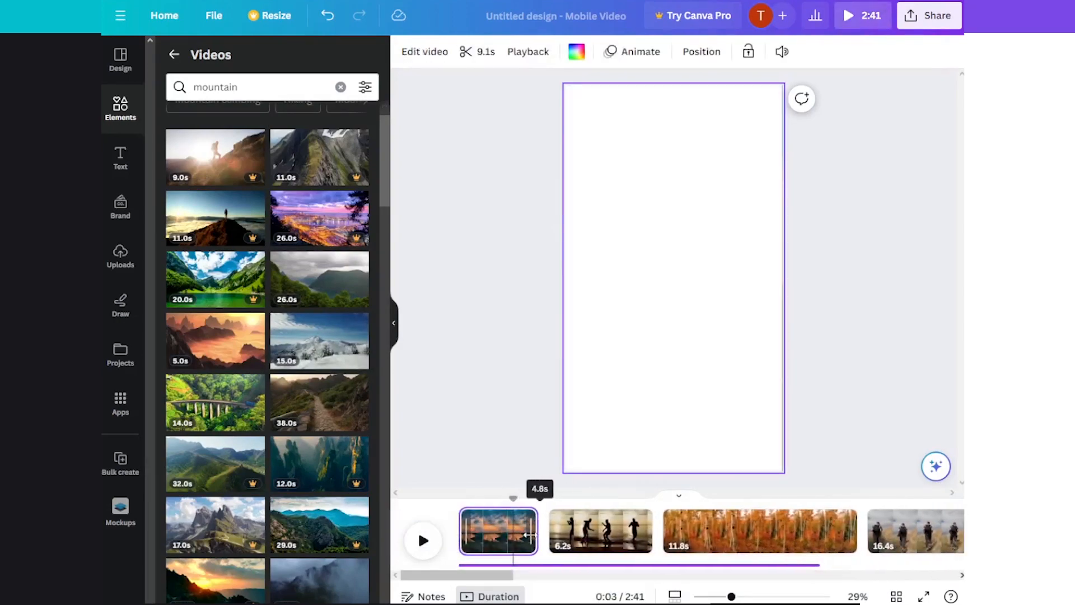
Step: Trim the middle clips to 3.0 seconds each and the snowy mountain clip to 4.0 seconds
drag(529, 535, 506, 535)
click(528, 523)
drag(620, 530, 576, 529)
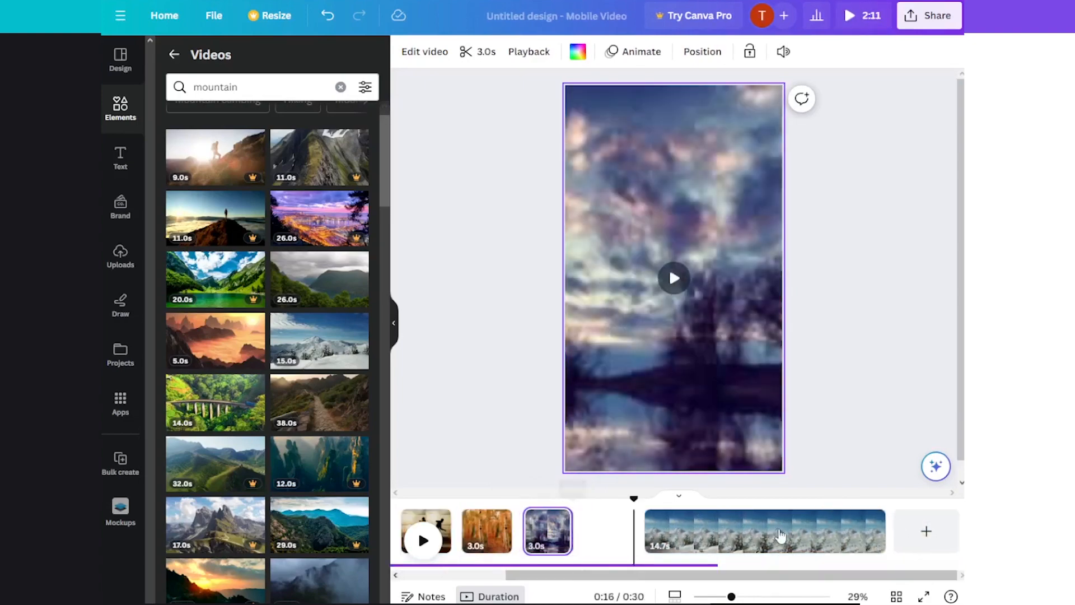
drag(889, 532, 710, 533)
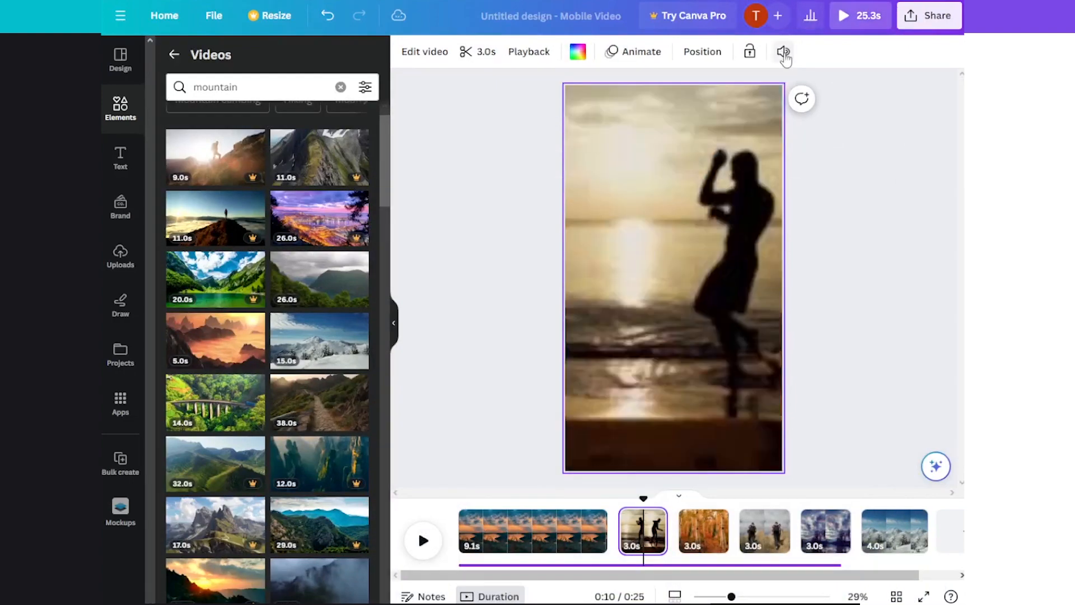
Step: Mute the sound of the reel's video clips and download all six pages as an MP4 video
click(784, 53)
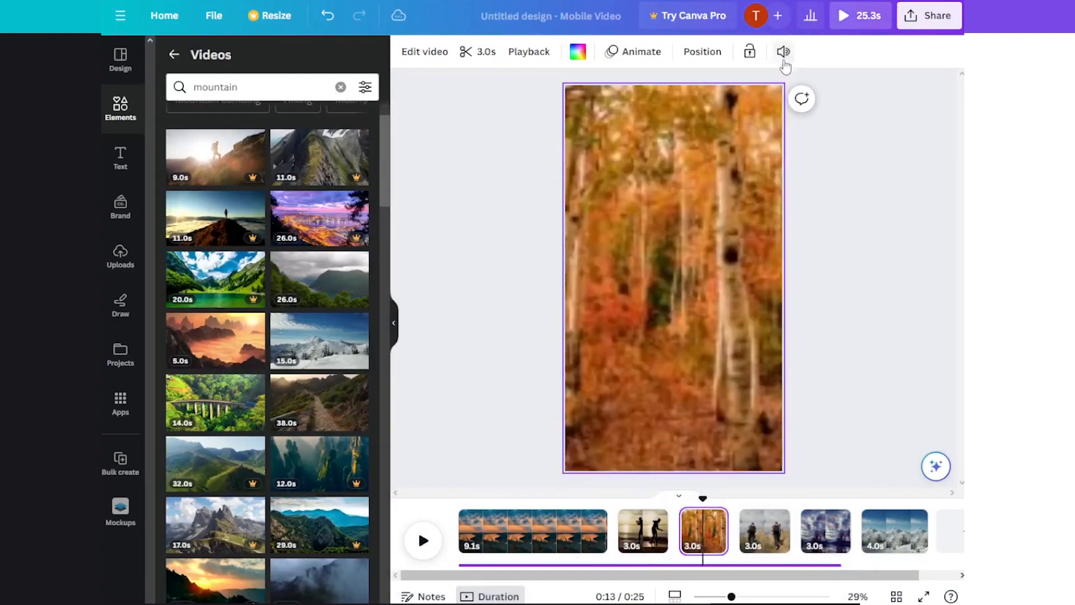
click(783, 51)
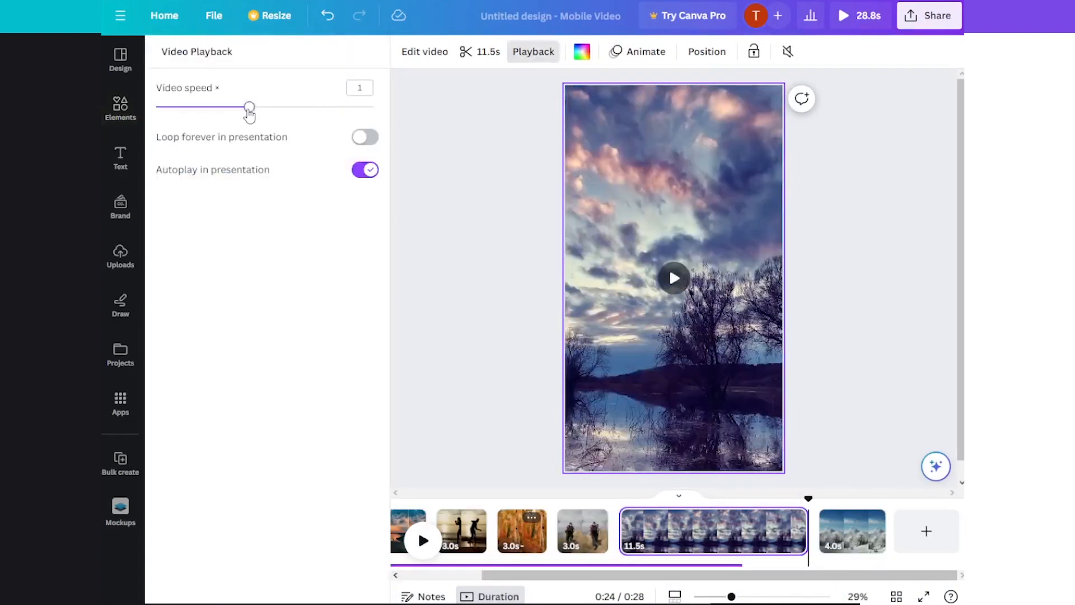
drag(247, 107, 373, 106)
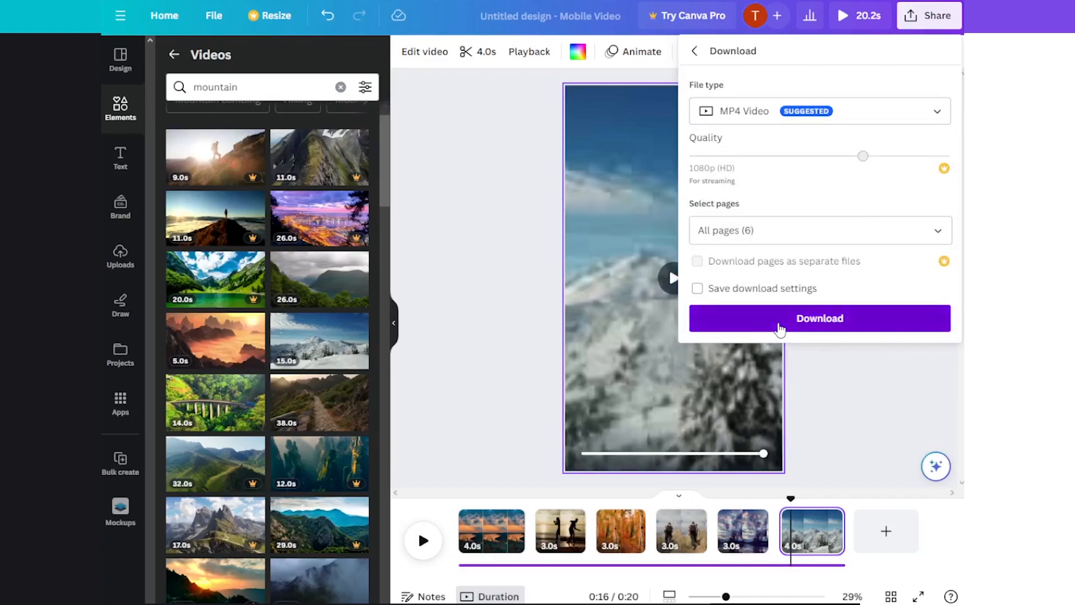
click(780, 329)
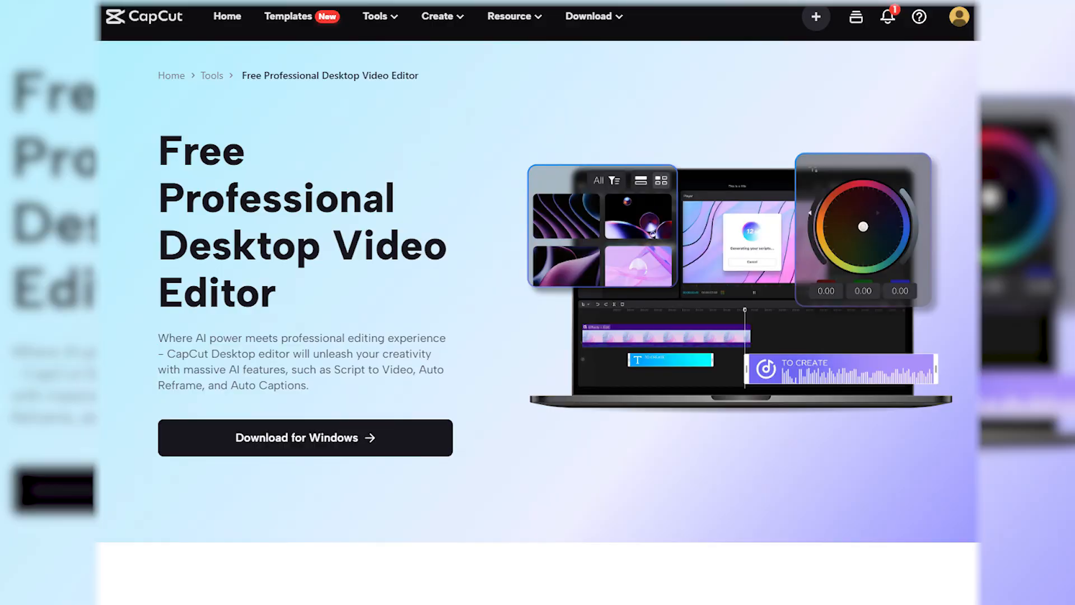
scroll(942, 202, down, 10)
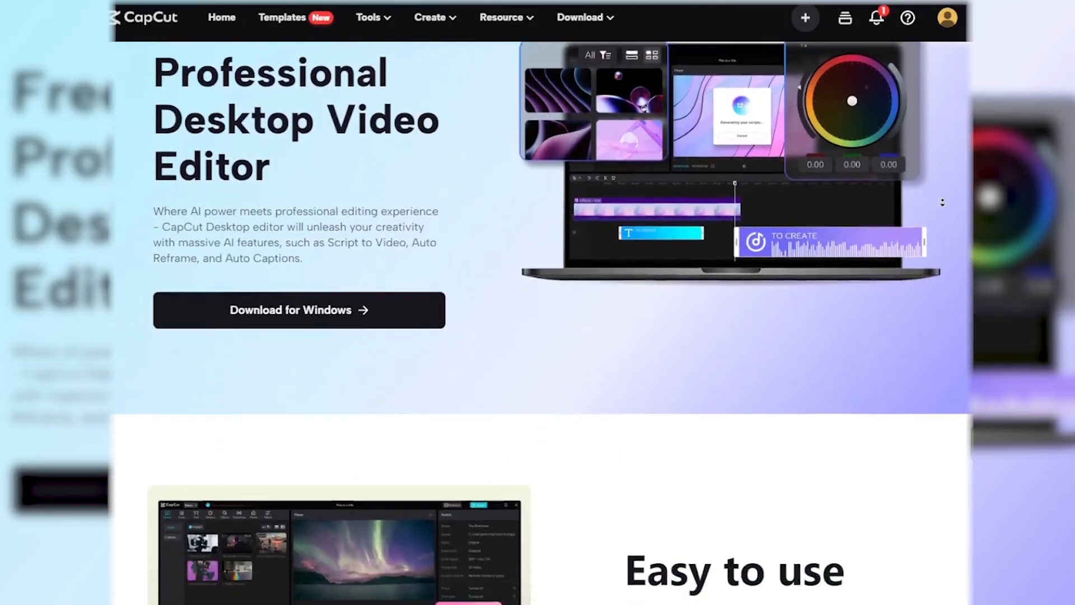
scroll(943, 203, down, 15)
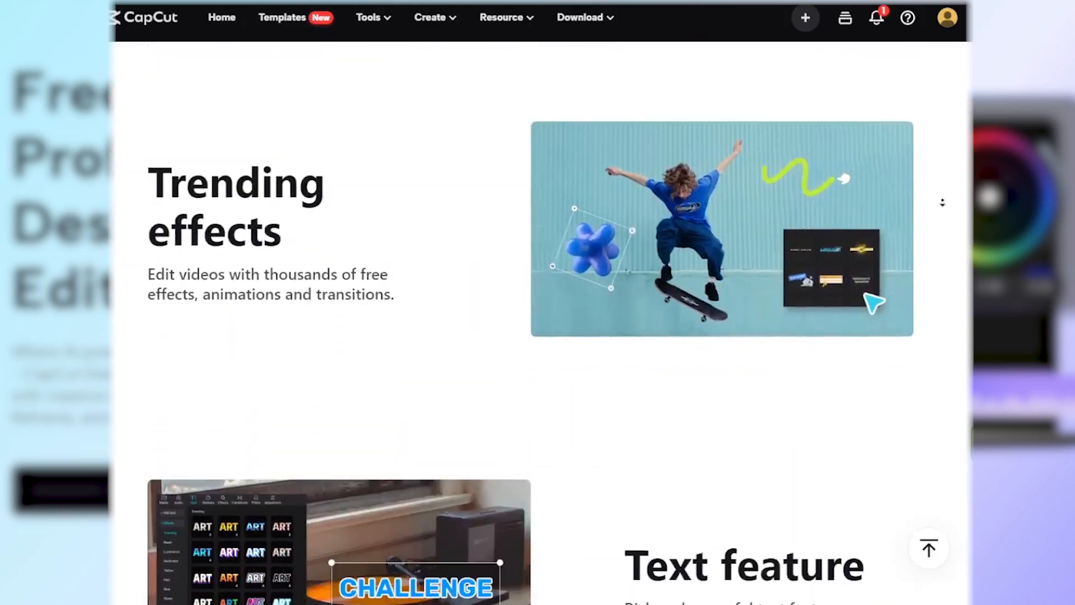
scroll(942, 202, down, 7)
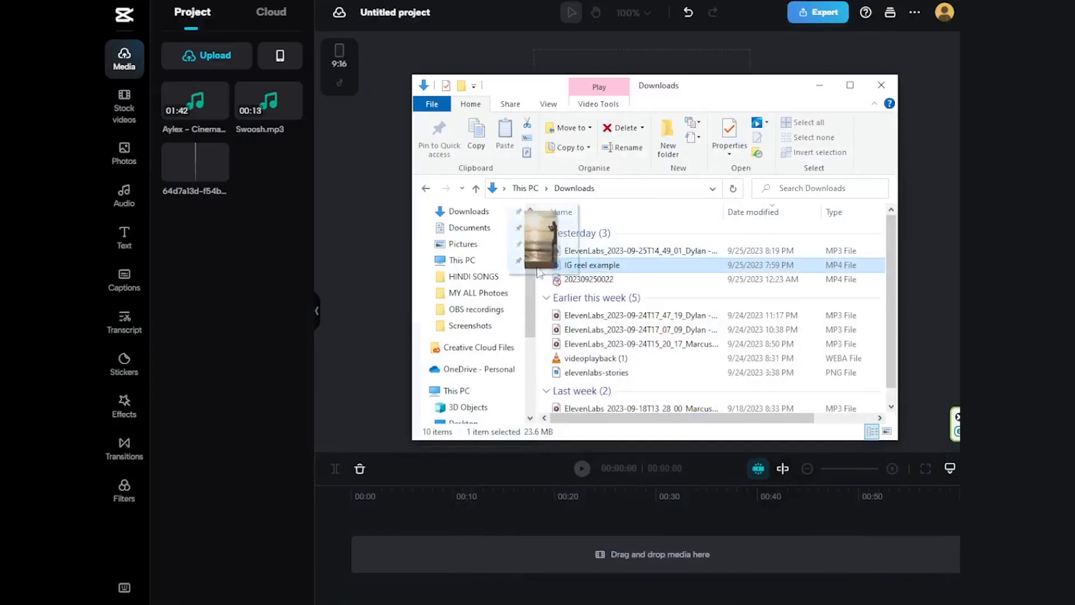
Step: Switch to a 9:16 CapCut project, upload the media files and preview the Aylex - Cinematic music on the timeline
drag(538, 272, 240, 257)
drag(290, 180, 461, 572)
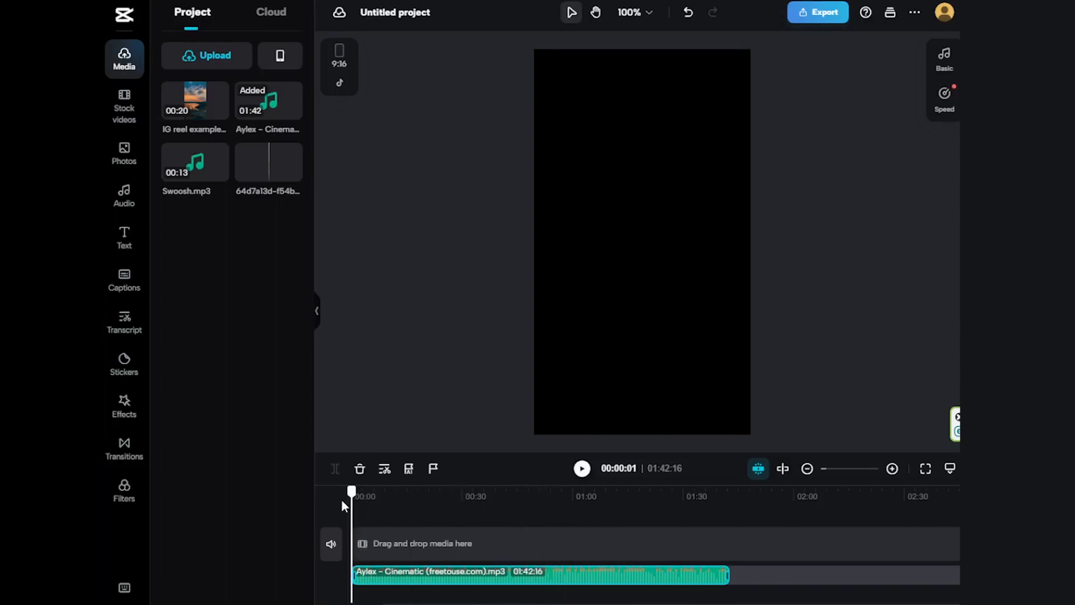
click(582, 468)
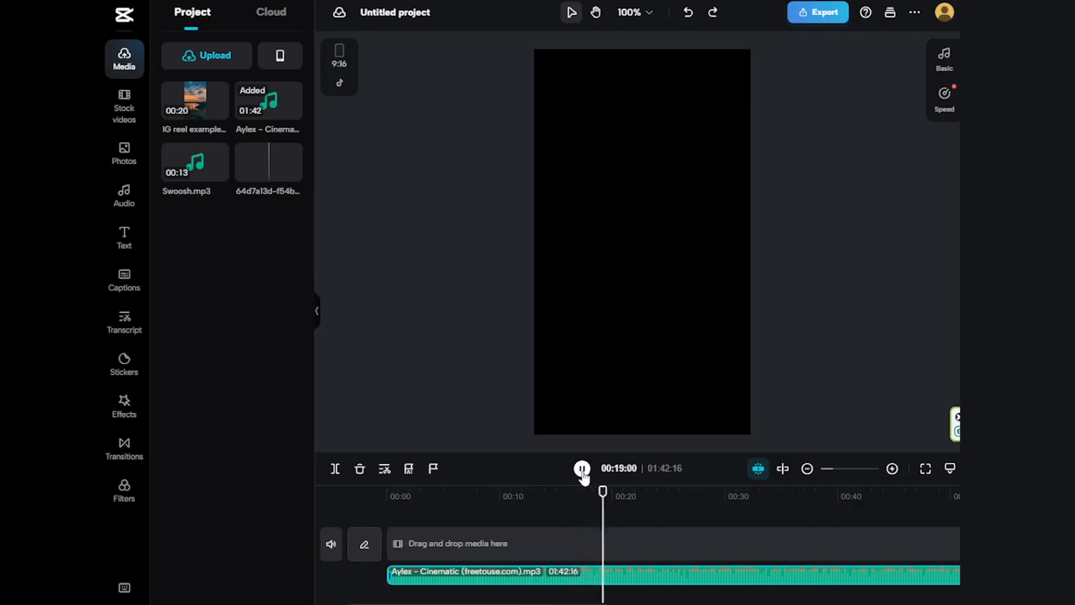
click(582, 471)
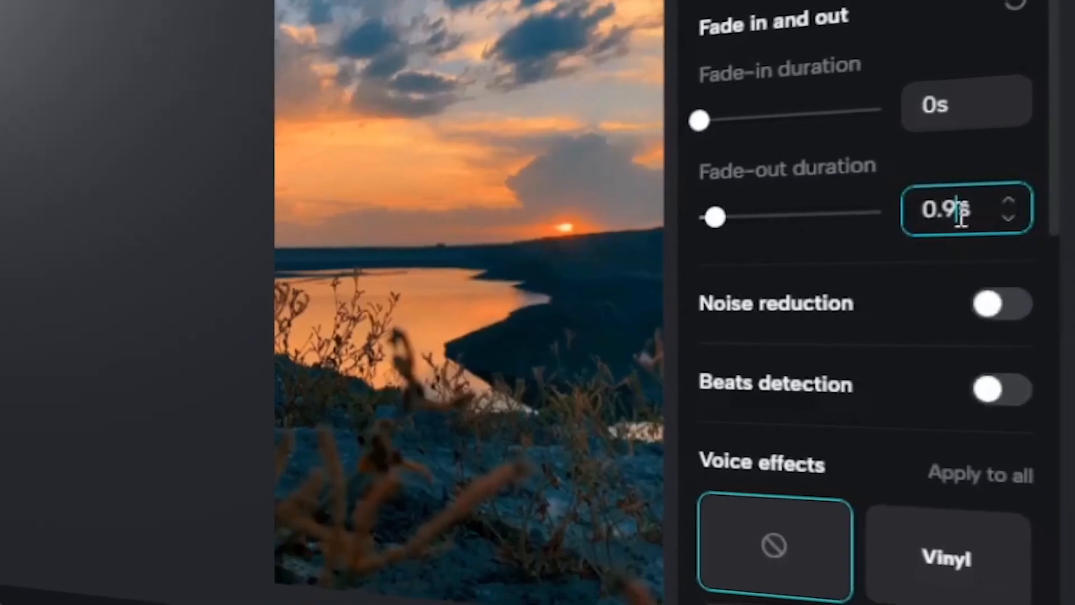
Step: Set the background music's fade-out duration to 1 s and lower its volume to -16.1 dB
key(BackSpace)
key(BackSpace)
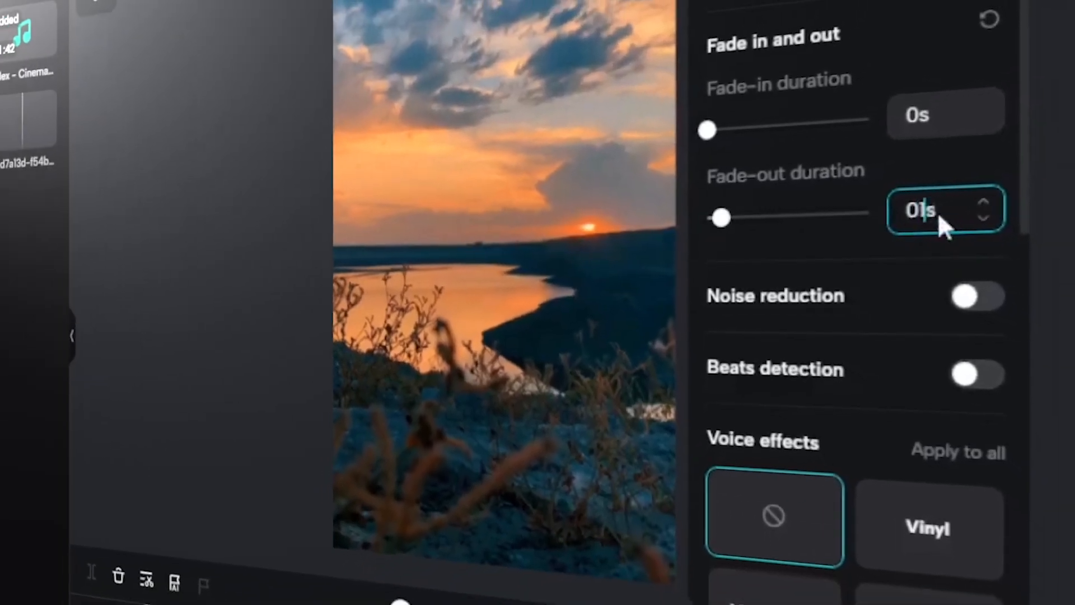
key(BackSpace)
text(1)
drag(775, 559, 672, 560)
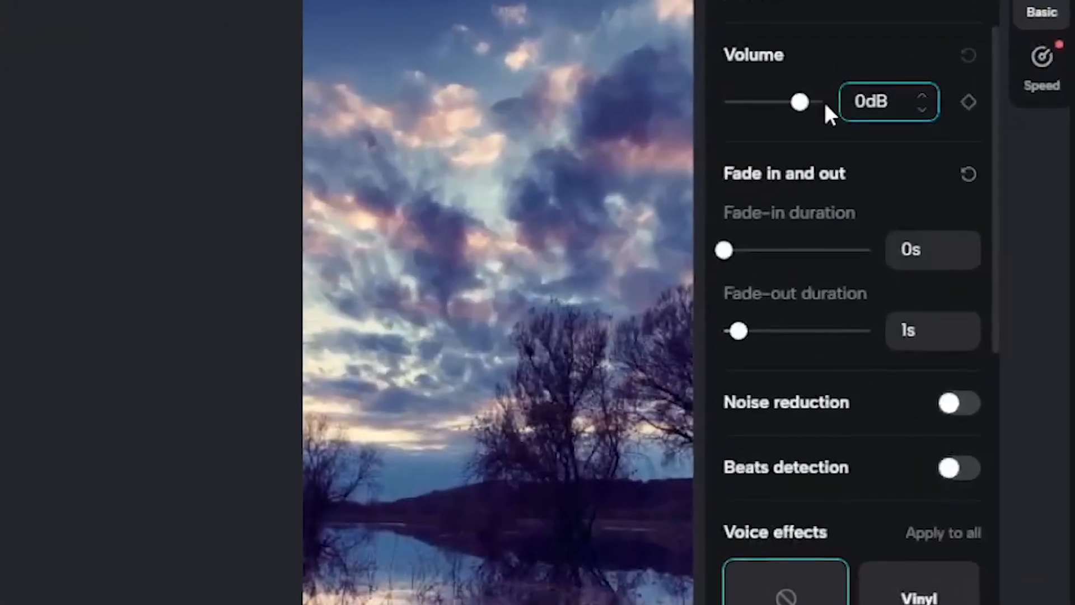
drag(812, 120, 779, 110)
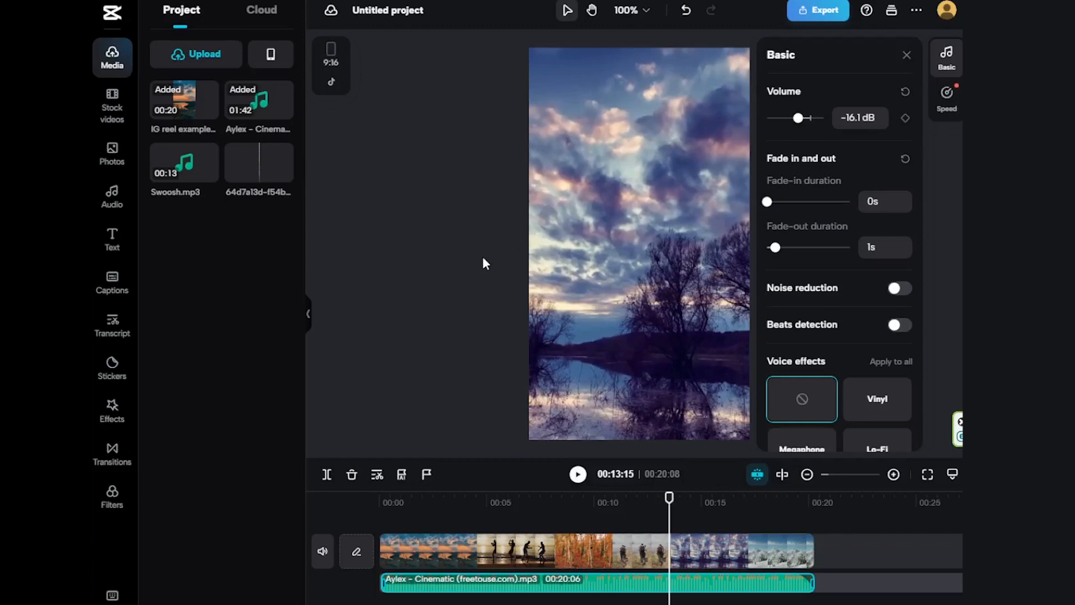
click(482, 256)
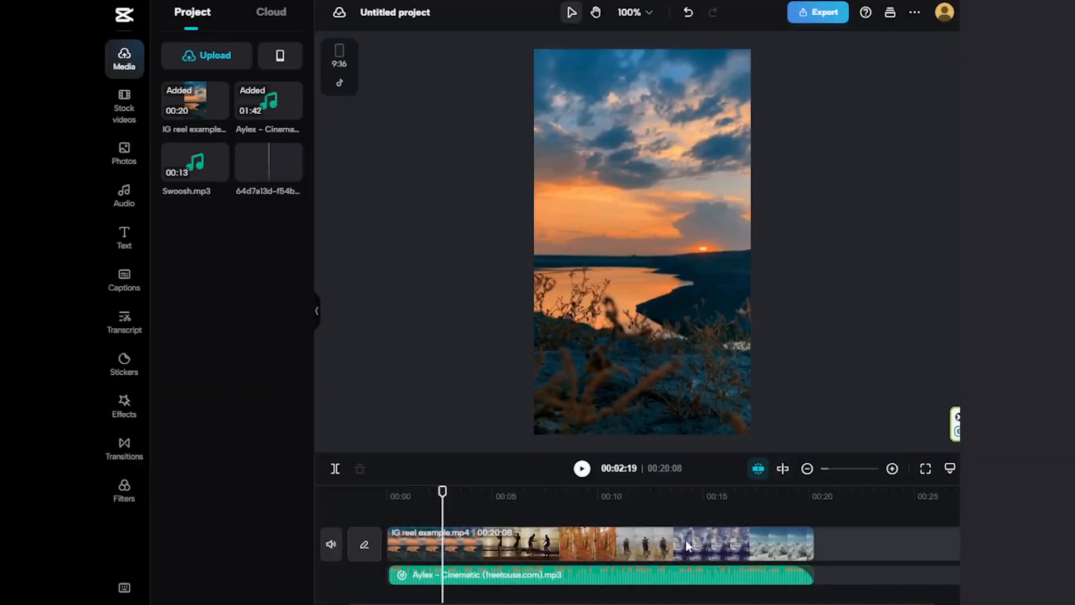
Step: Open the color adjustment of the reel video and set its brightness and contrast to 15
click(688, 546)
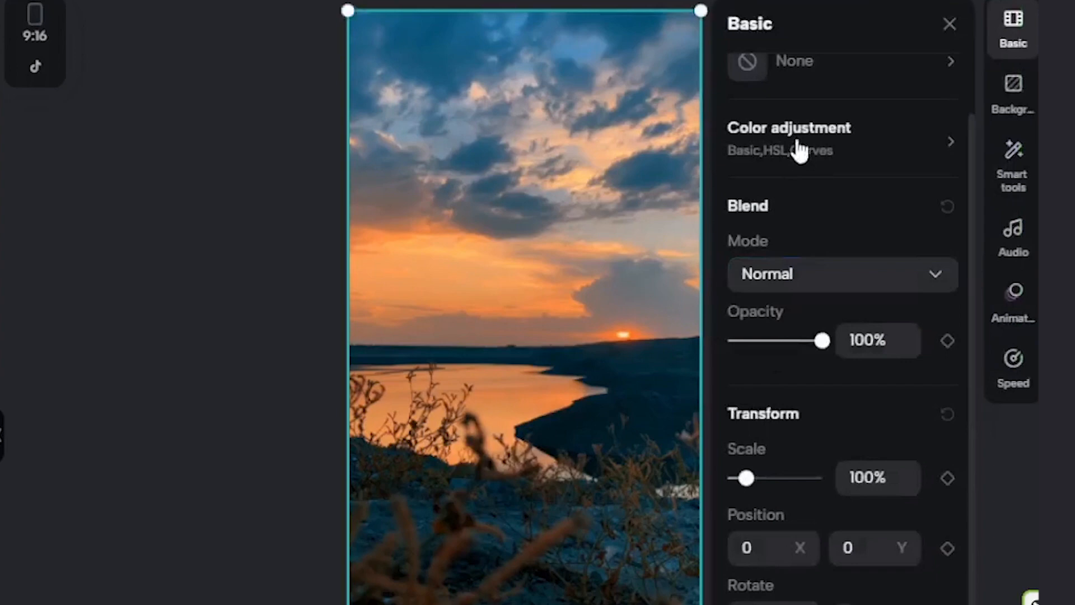
click(789, 141)
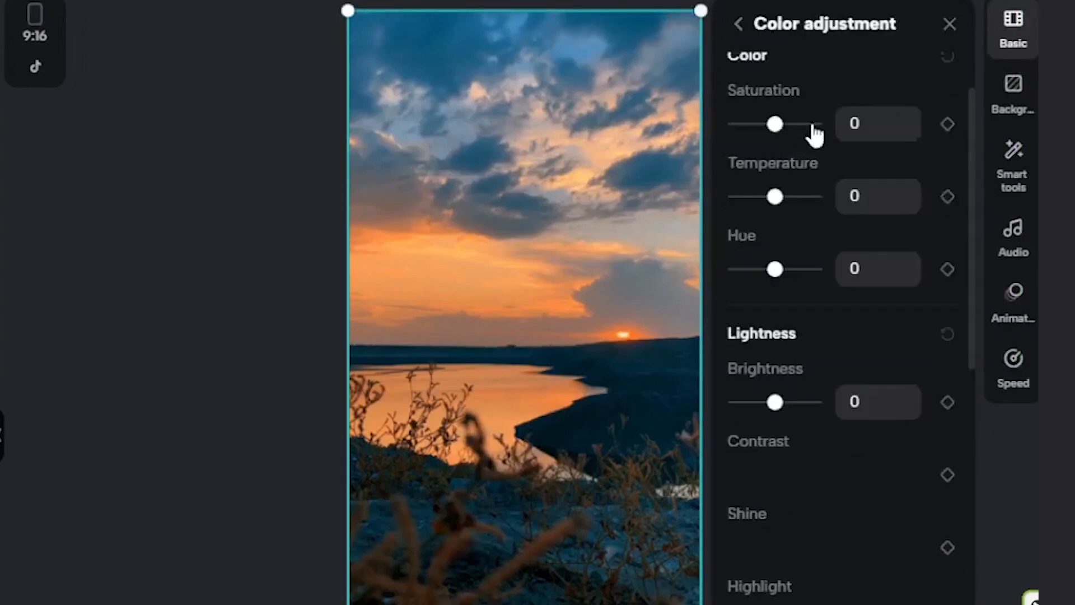
scroll(888, 255, down, 6)
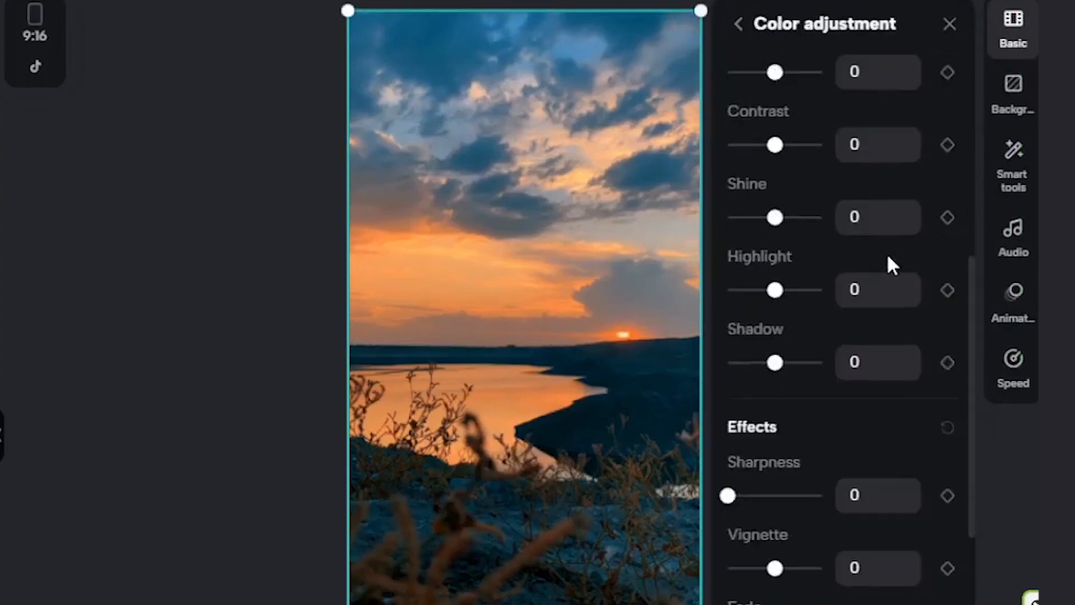
scroll(888, 257, up, 4)
scroll(888, 256, up, 5)
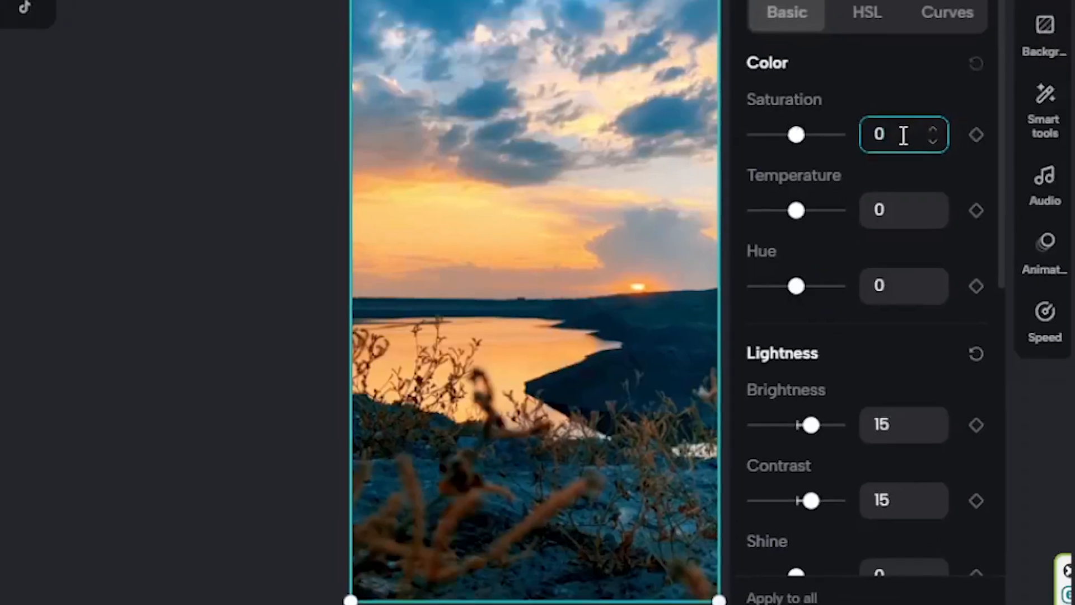
Step: Set the sunset clip's saturation, temperature and hue to -30, shine to -50, highlight to -10, shadow to -12 and sharpness to 74
key(BackSpace)
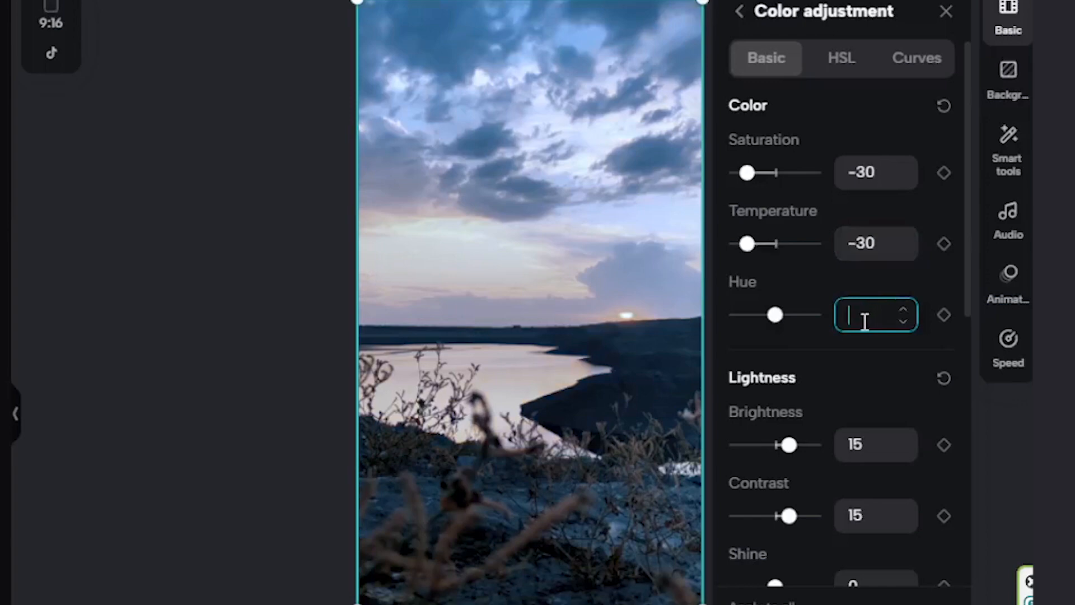
scroll(864, 321, down, 2)
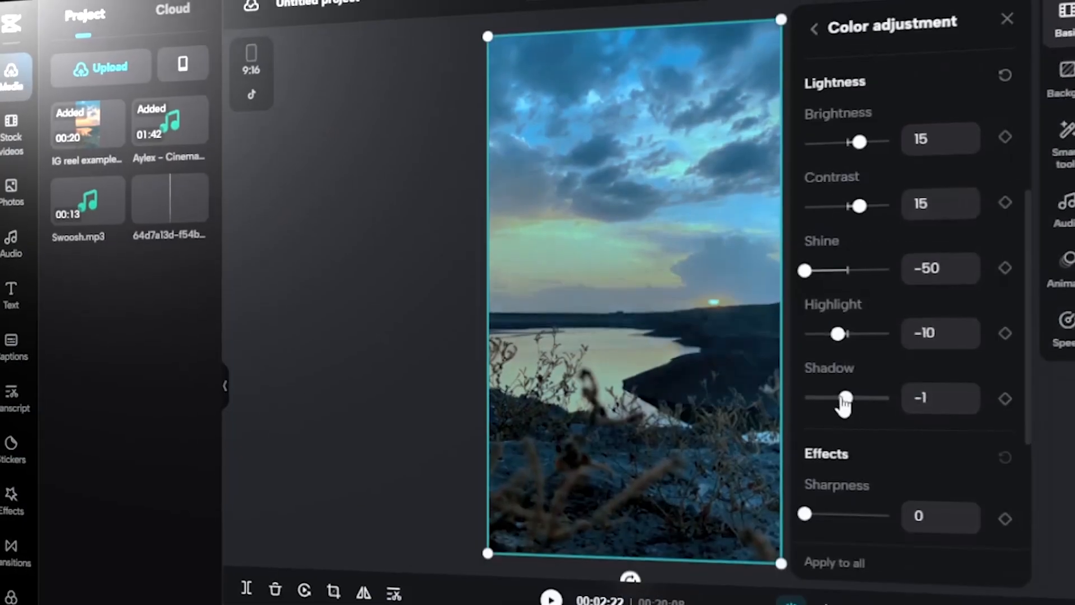
drag(845, 403, 840, 412)
drag(805, 344, 867, 368)
scroll(810, 83, up, 4)
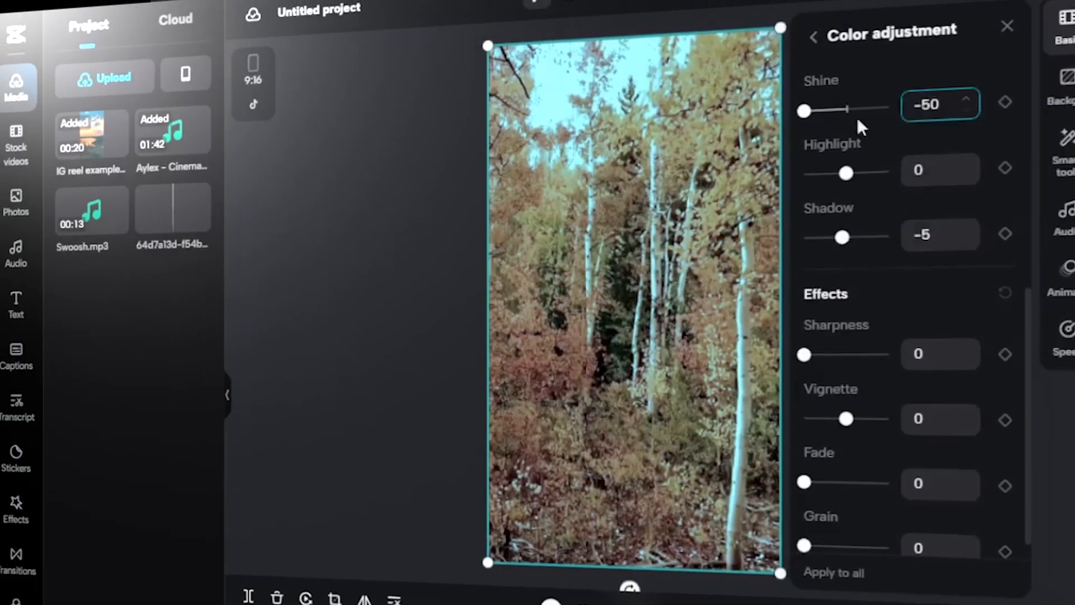
Step: Set the autumn forest clip's shine to -15 and its shadow to -5
click(841, 112)
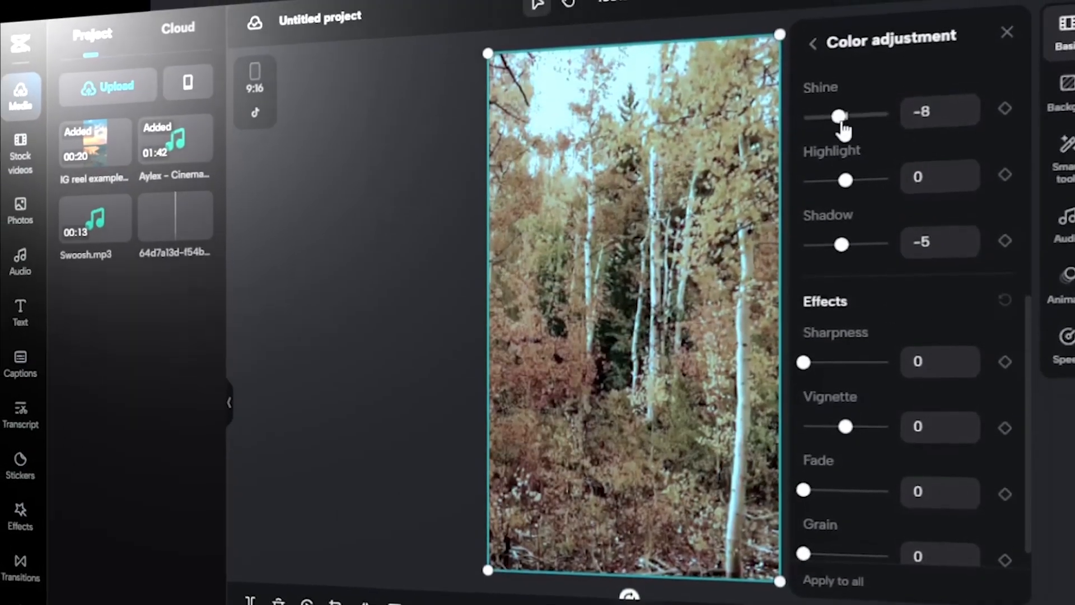
drag(841, 118, 832, 117)
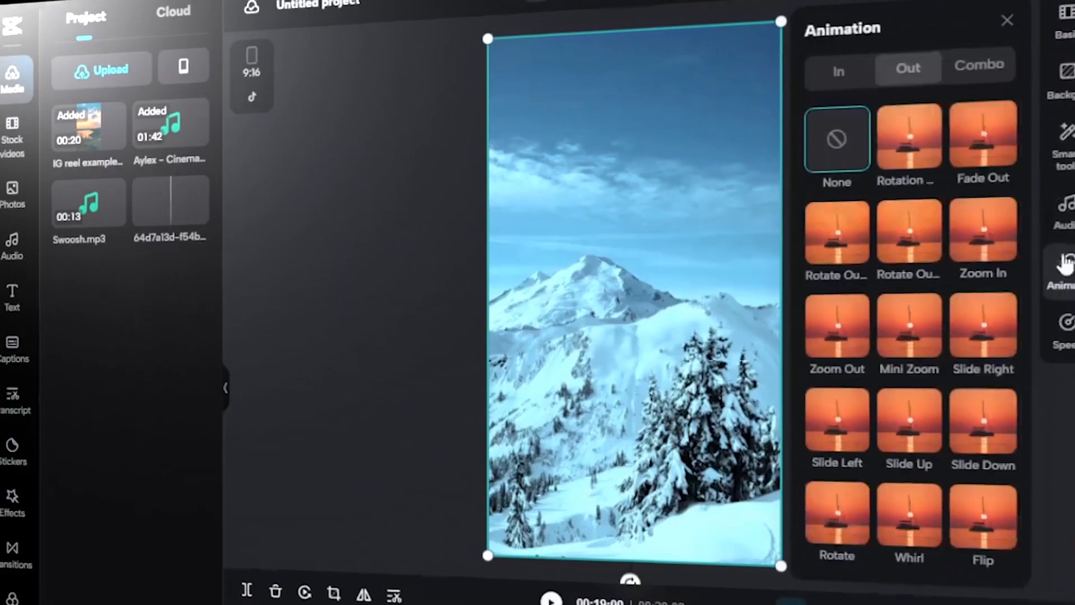
Step: Give the snowy mountain clip a Fade Out closing animation with a duration of 1.5 s
click(982, 156)
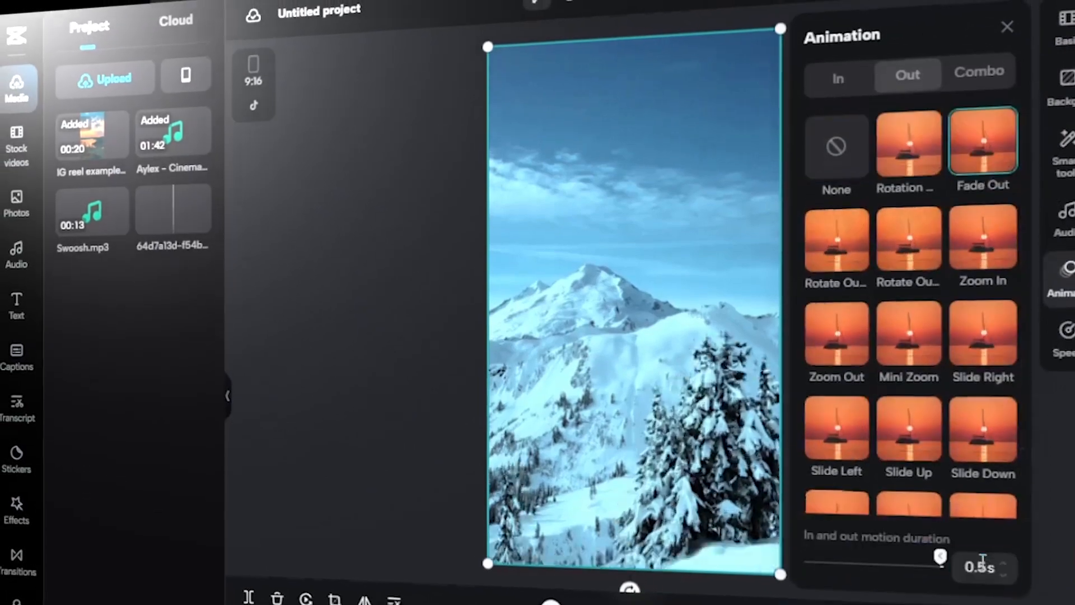
key(BackSpace)
key(BackSpace)
key(BackSpace)
text(1.5)
key(Return)
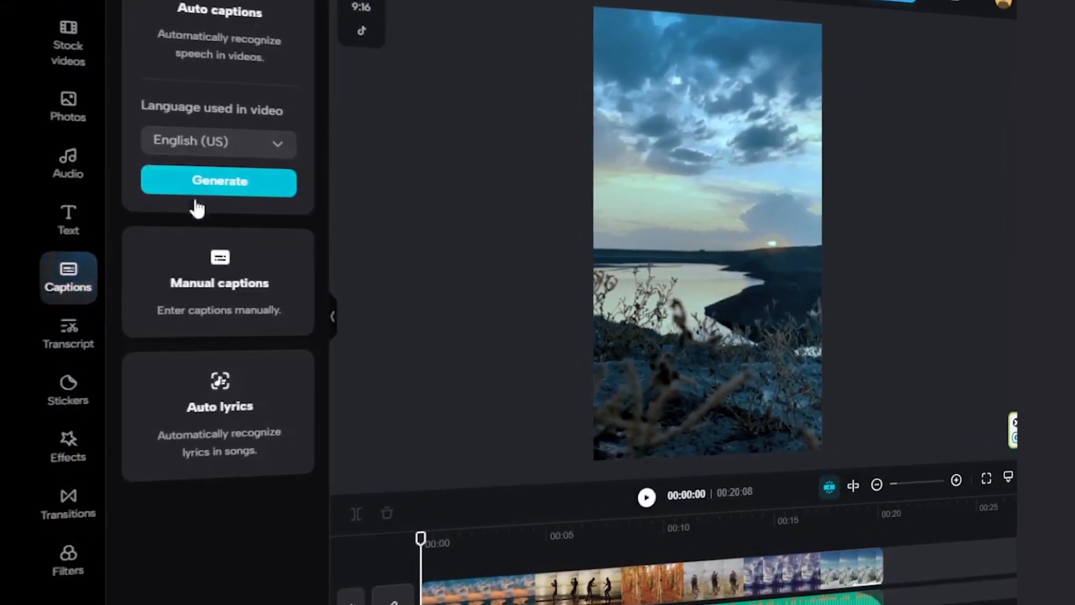
Step: Generate automatic captions in English (US) and move the caption text to the centre of the frame
click(271, 143)
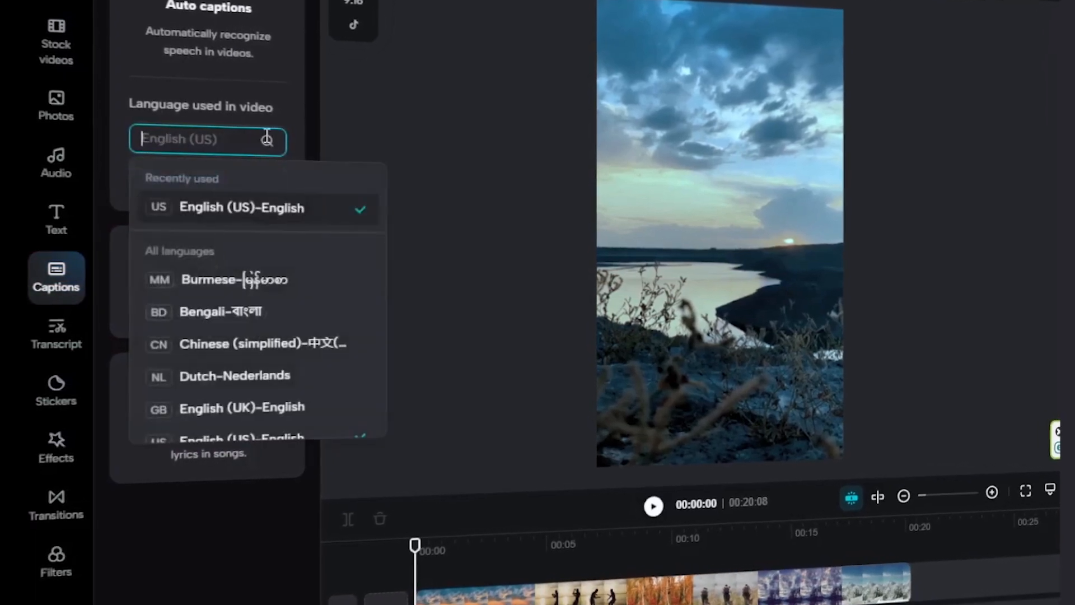
click(345, 130)
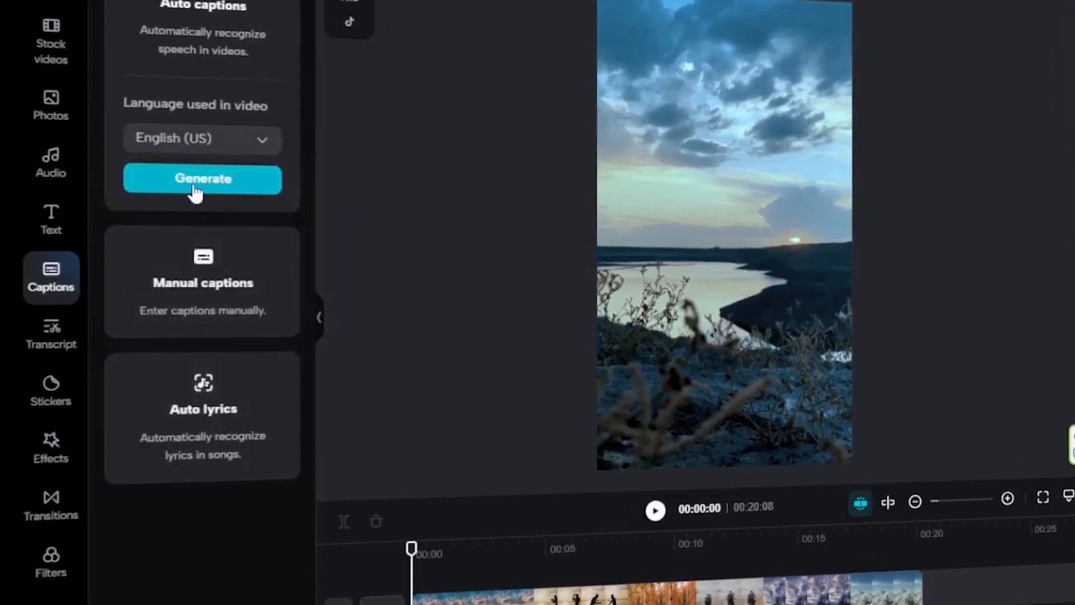
click(195, 192)
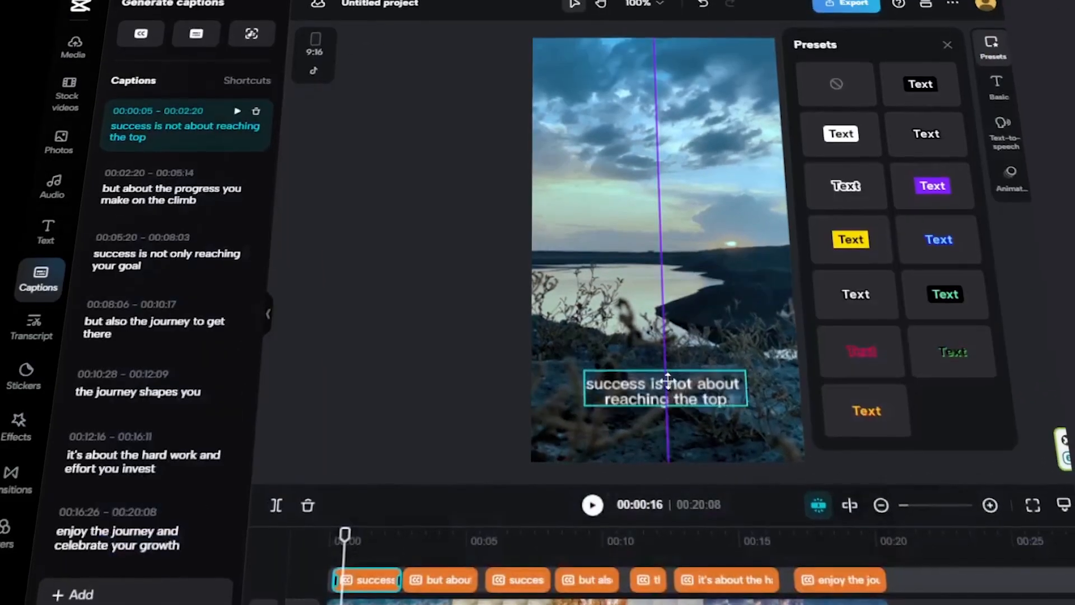
drag(663, 258, 662, 236)
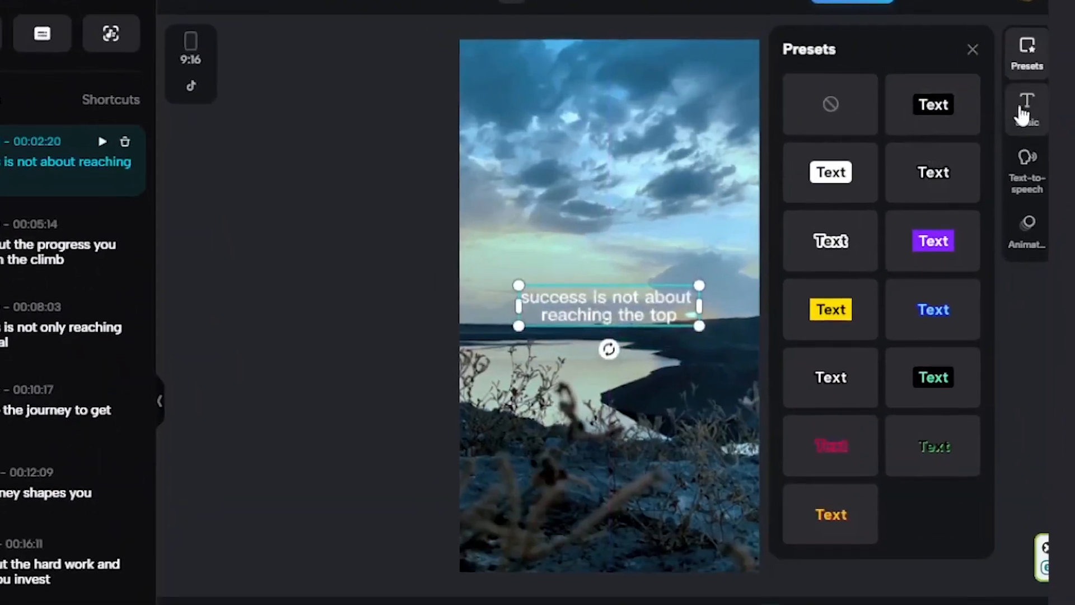
Step: Enlarge the caption text in the video frame
click(1020, 115)
drag(804, 358, 813, 347)
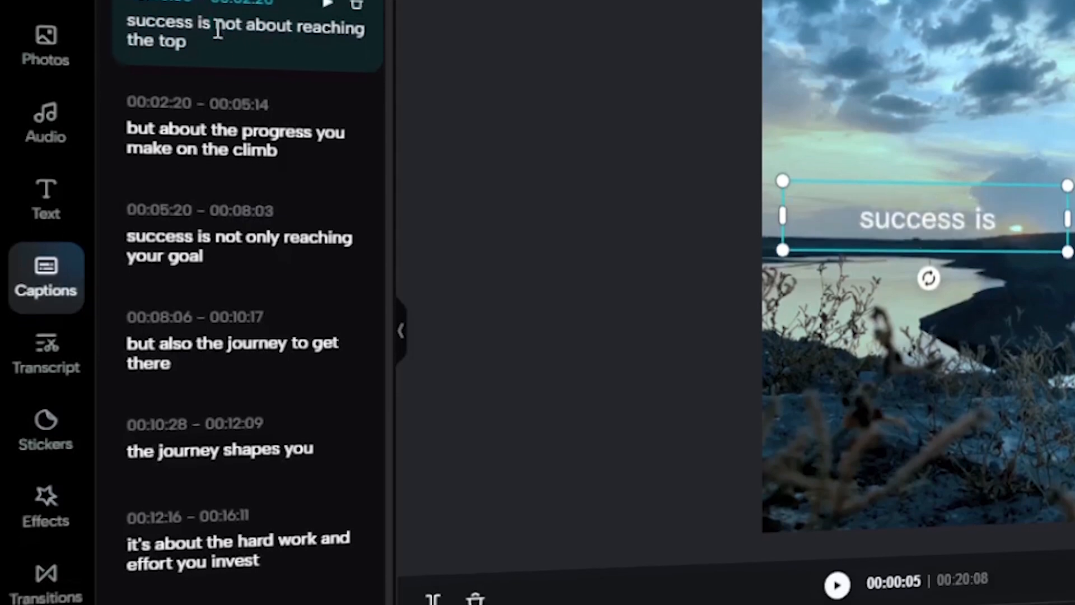
Step: Split the first caption after "success is", the second after "but about the progress" and the third after "success is"
click(218, 31)
key(Return)
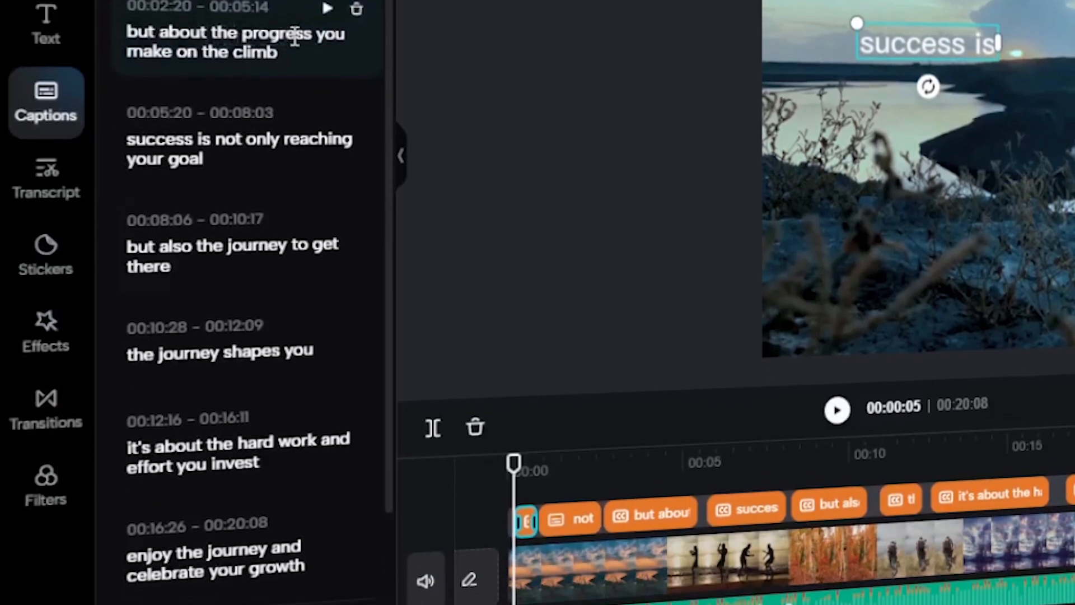
click(314, 36)
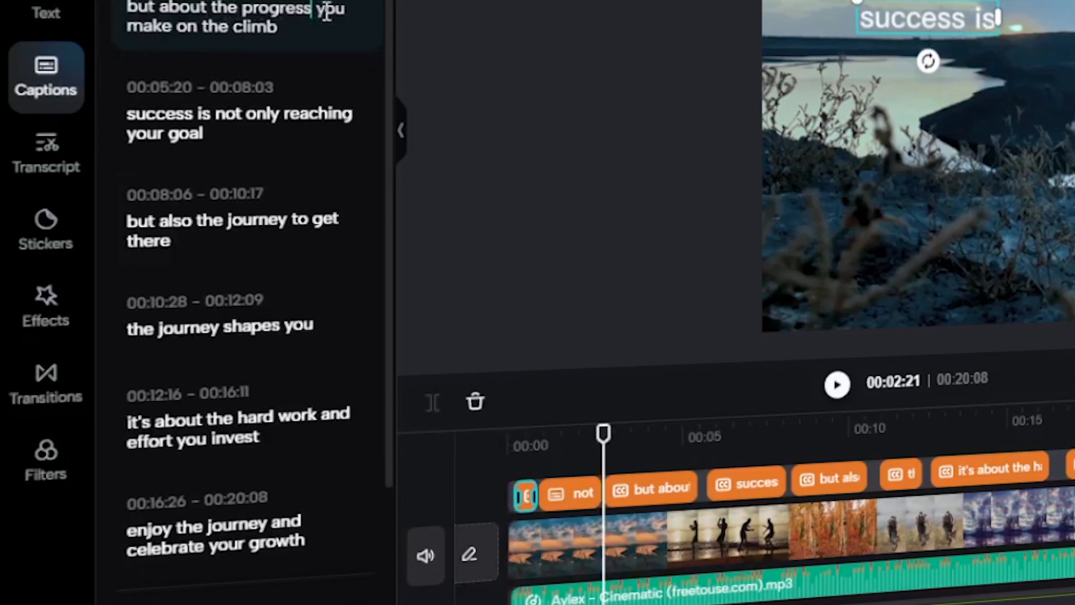
key(Return)
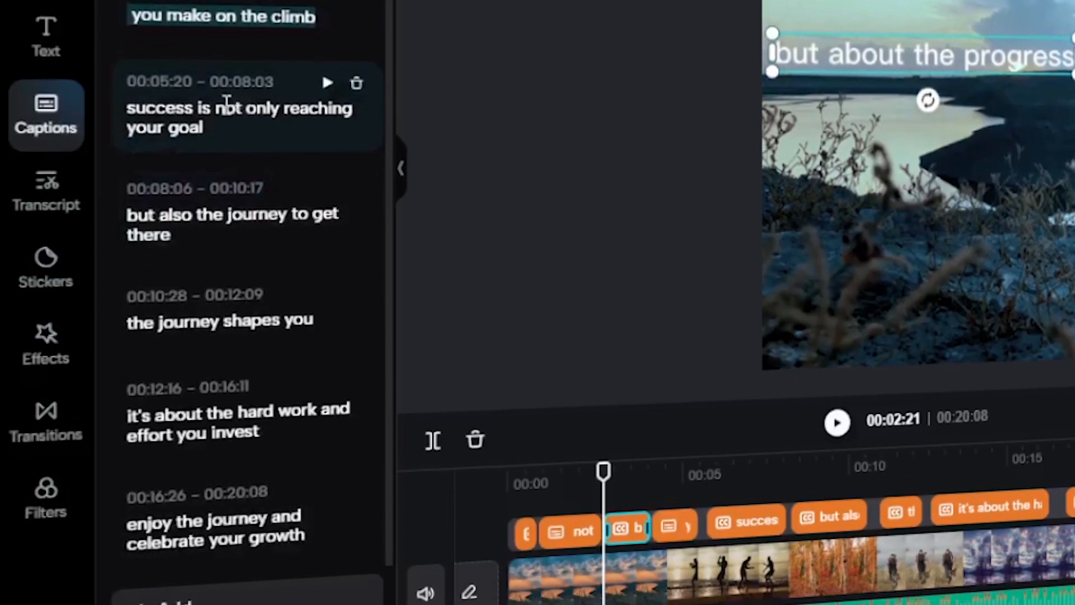
click(227, 197)
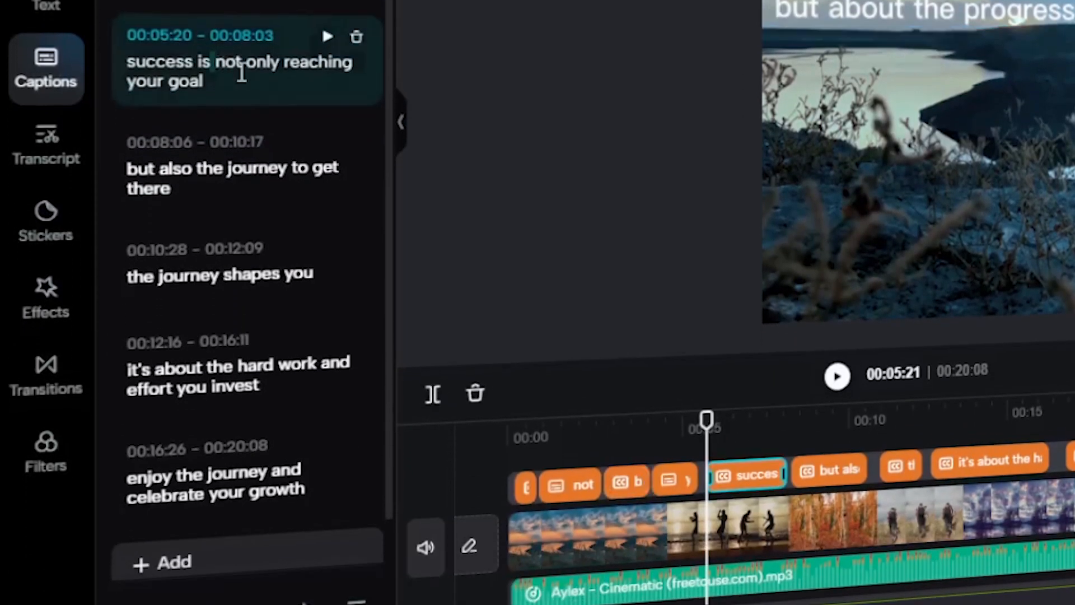
Step: Change the font of all captions to a light serif typeface
click(516, 321)
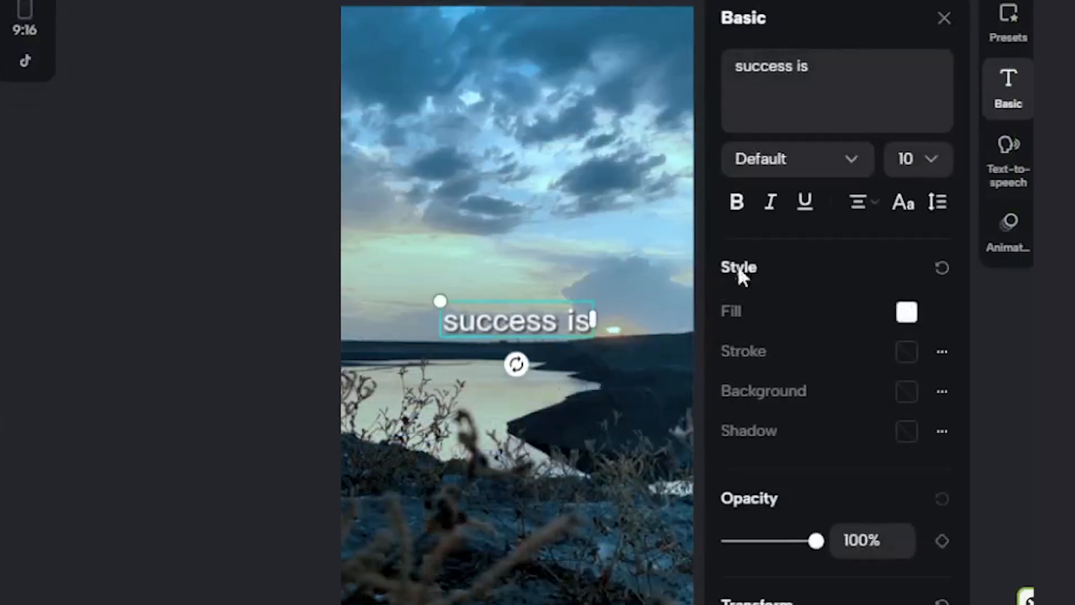
click(851, 159)
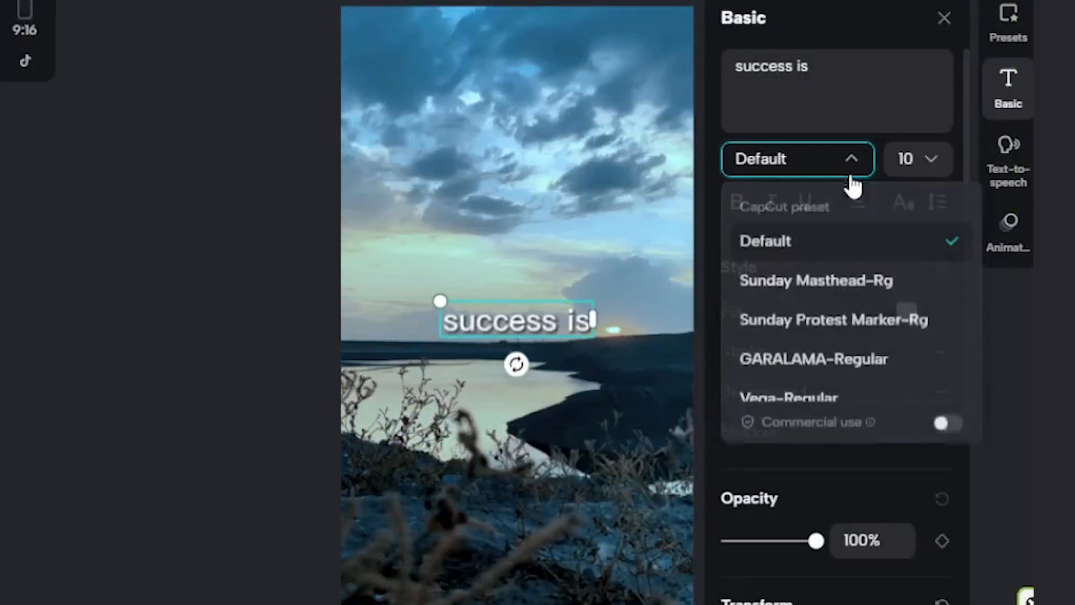
scroll(840, 336, down, 10)
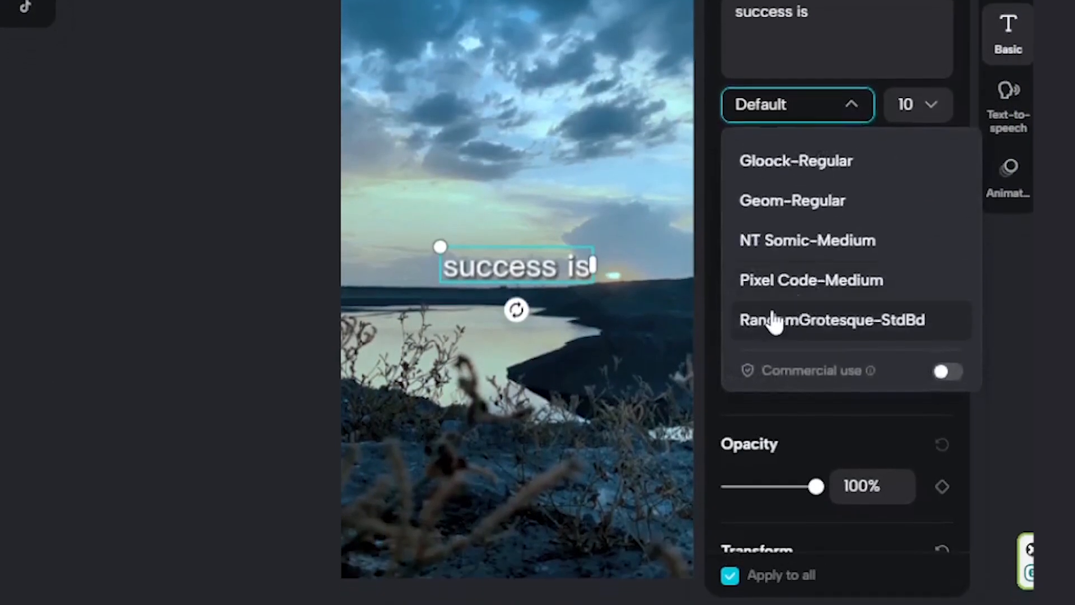
scroll(774, 322, down, 8)
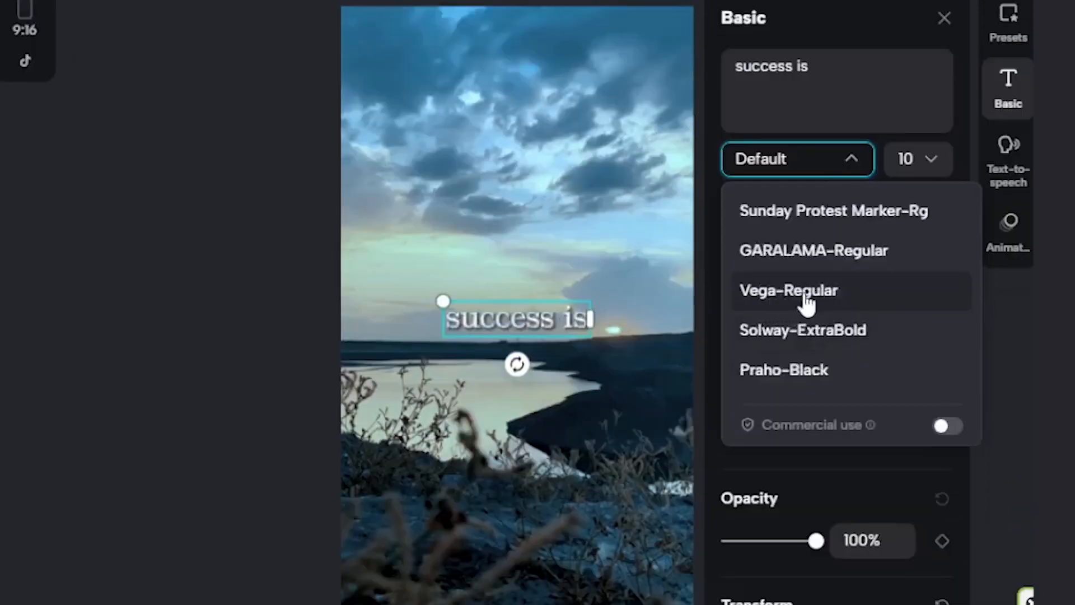
click(805, 295)
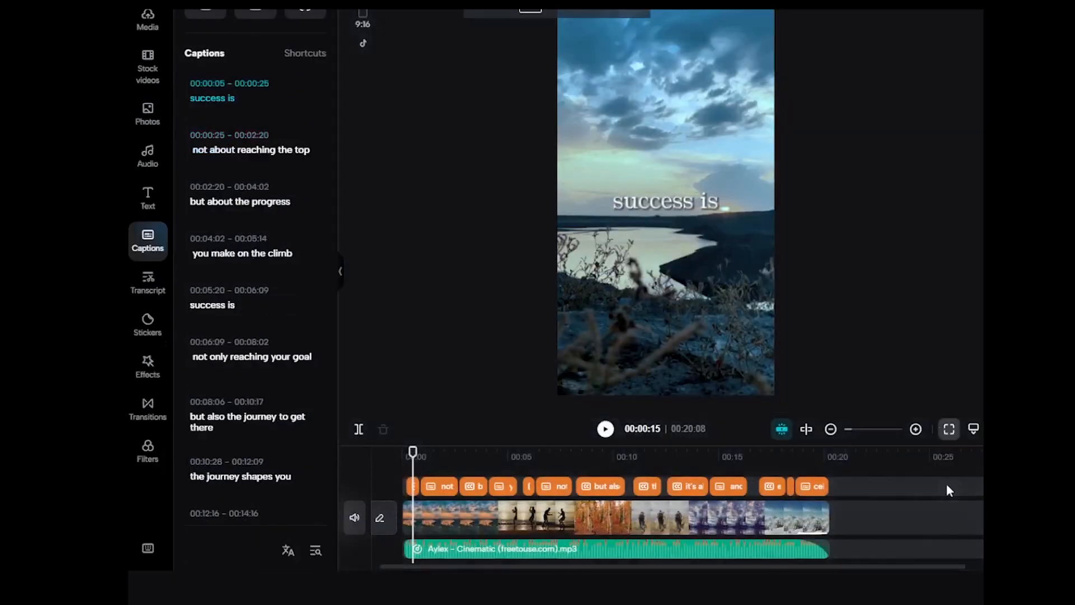
Step: Apply the Fade Out exit animation to the last caption, "your growth"
click(948, 483)
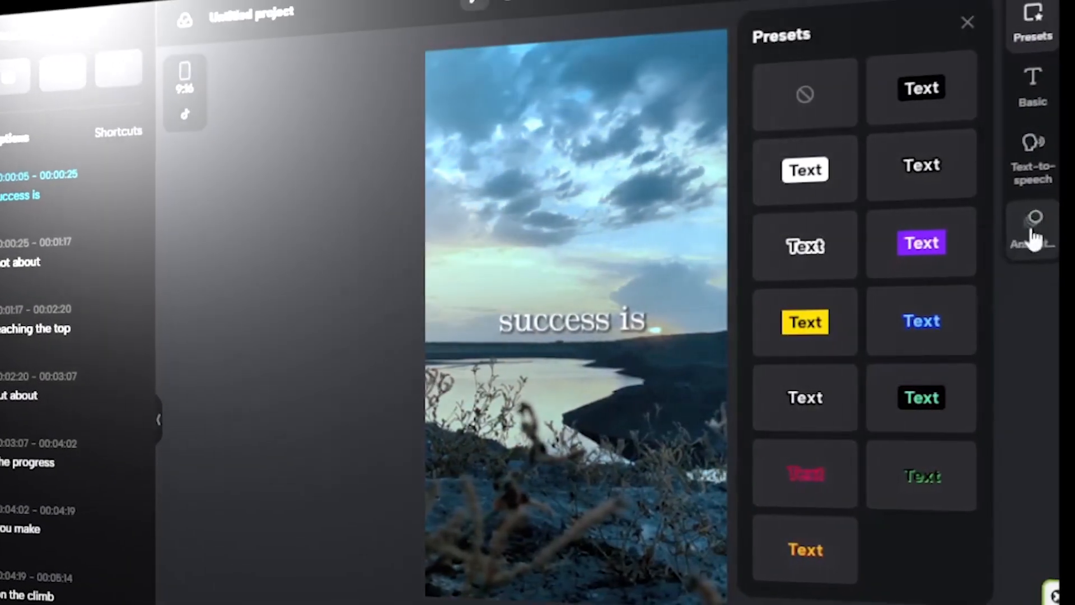
click(1033, 236)
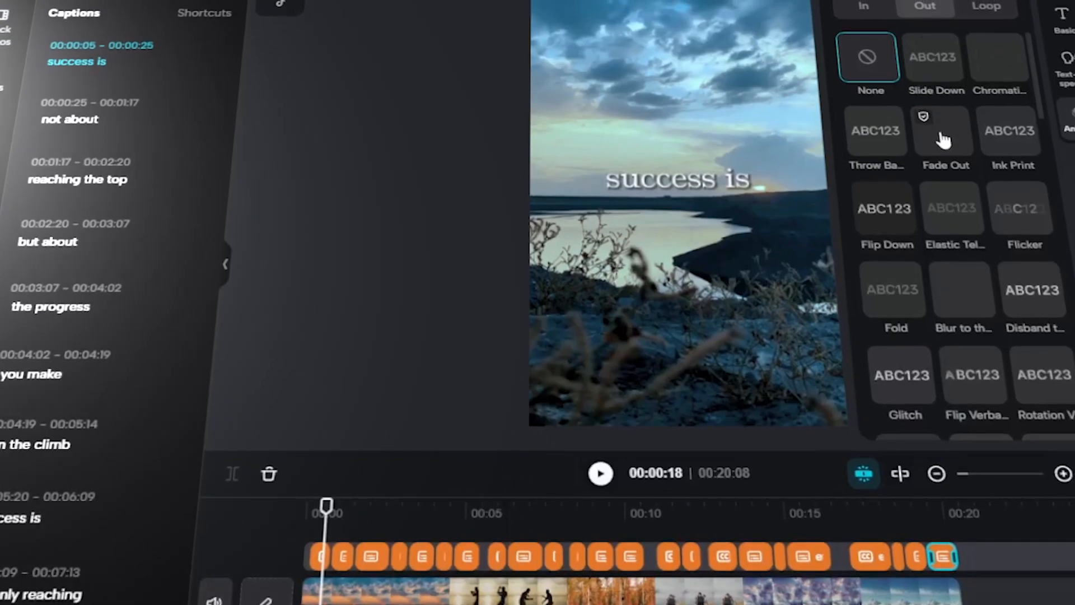
click(885, 258)
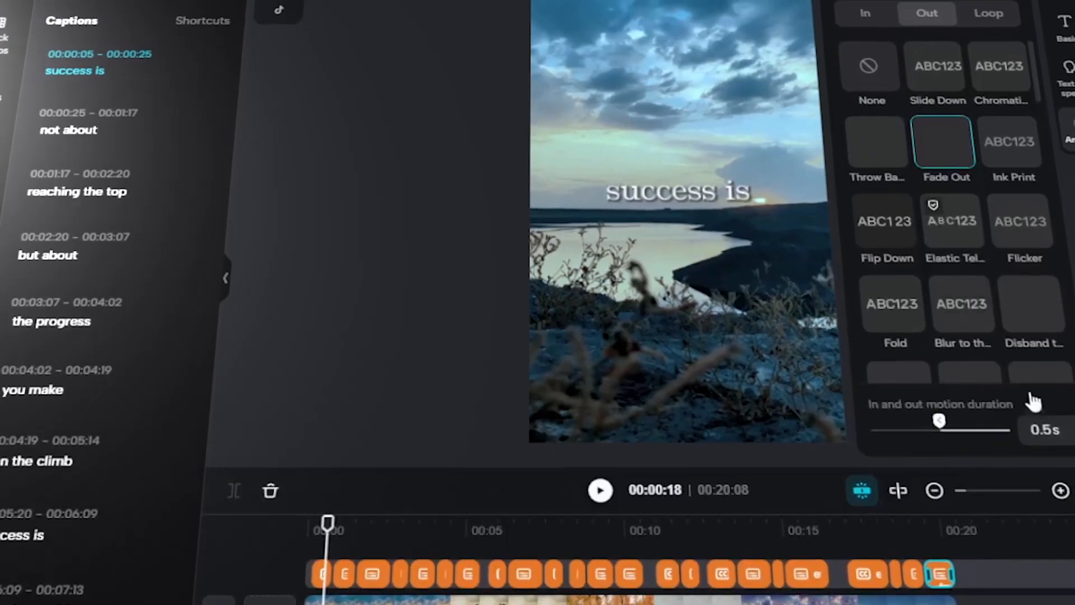
Step: Try to set the last caption's Fade Out duration to 1.5 s
key(BackSpace)
key(BackSpace)
key(BackSpace)
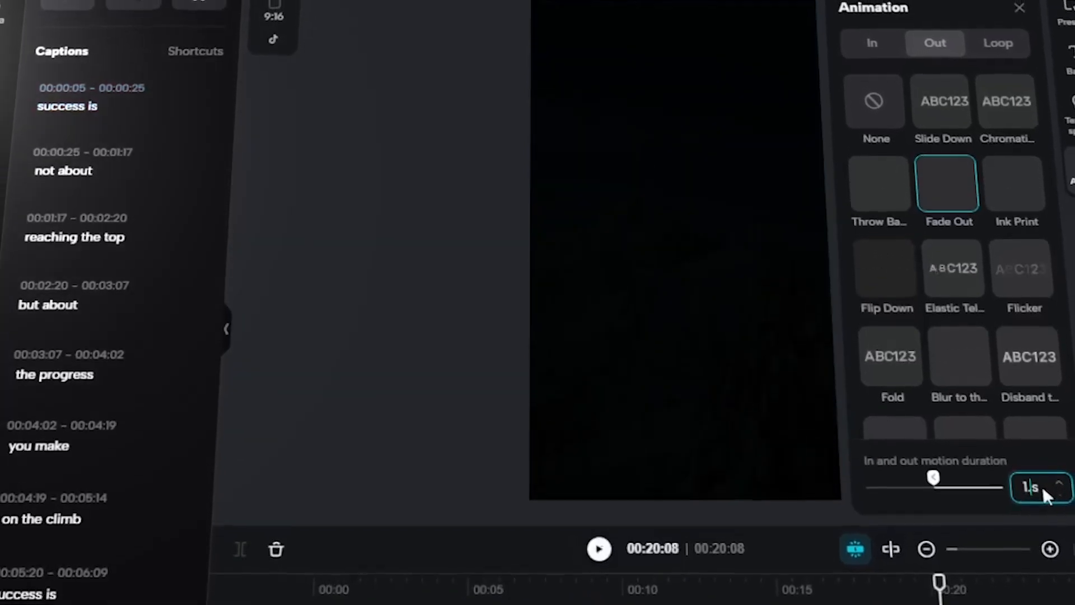
text(1.5)
click(1056, 464)
Step: Set the last caption's Fade Out duration to 1 s
click(1042, 497)
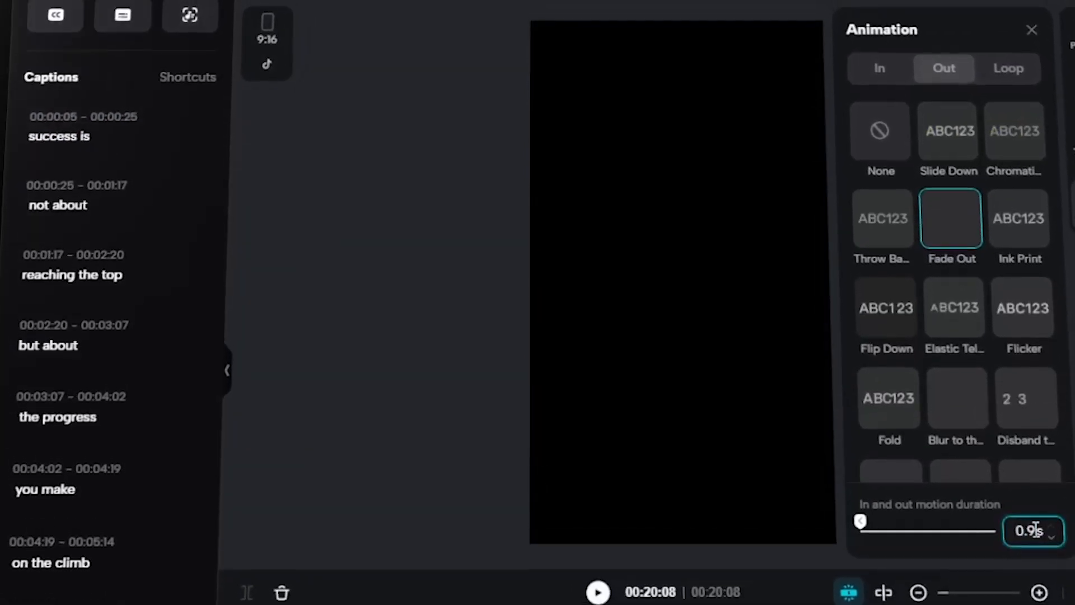
key(BackSpace)
key(BackSpace)
key(BackSpace)
text(1)
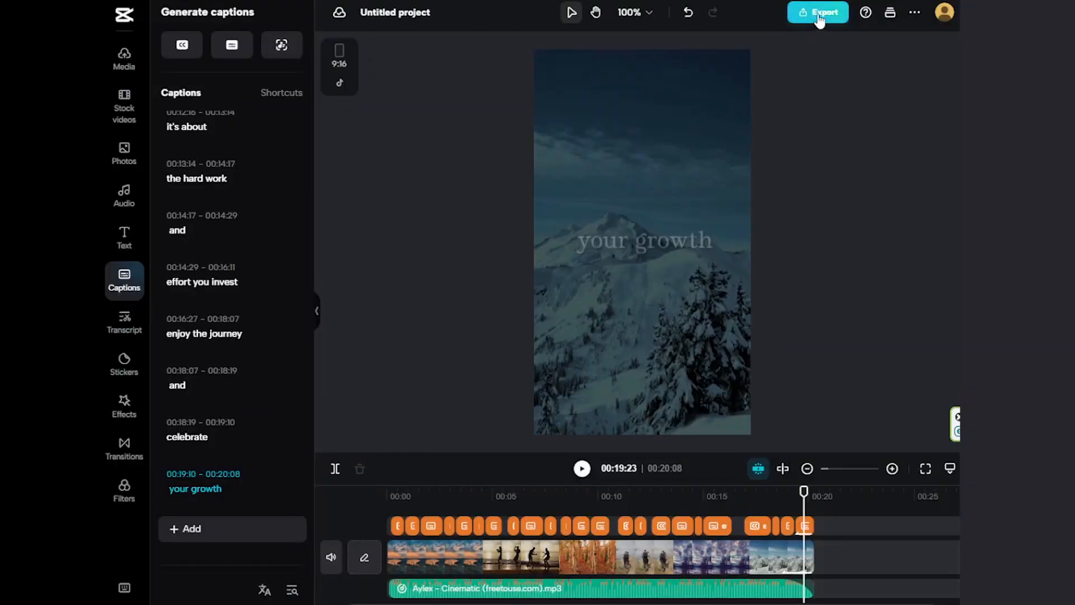
Step: Export the finished reel at 1080p with the filename "IG reel example"
click(819, 19)
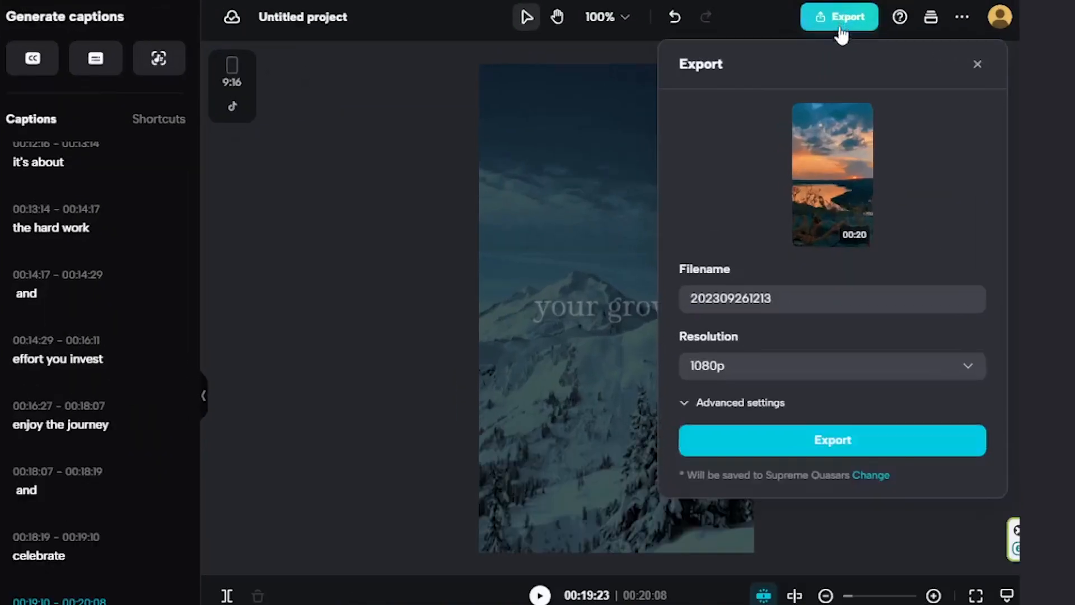
key(ctrl+a)
key(BackSpace)
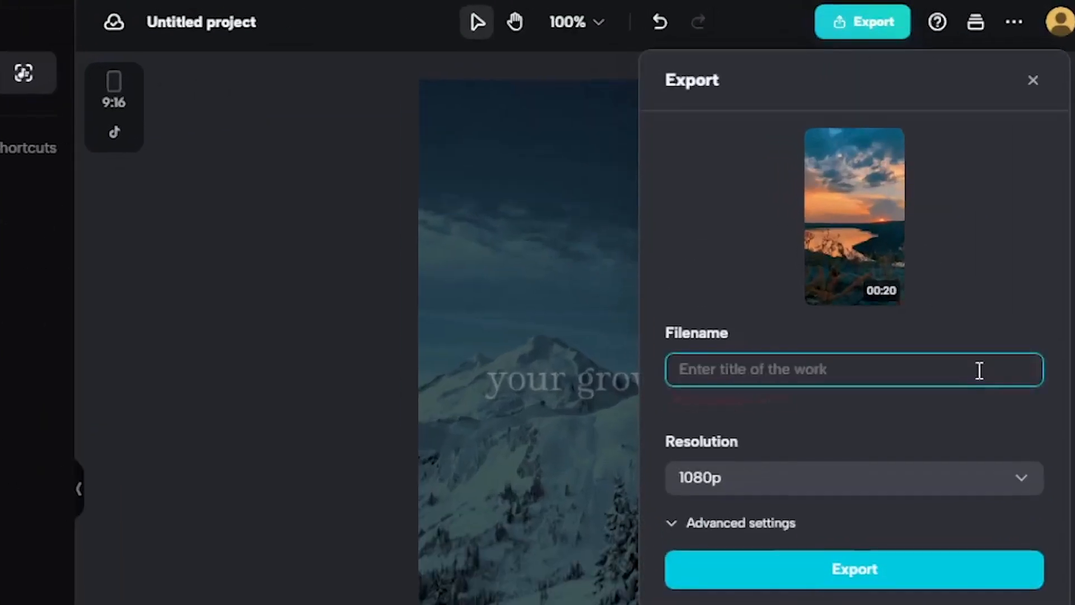
text(IG reel )
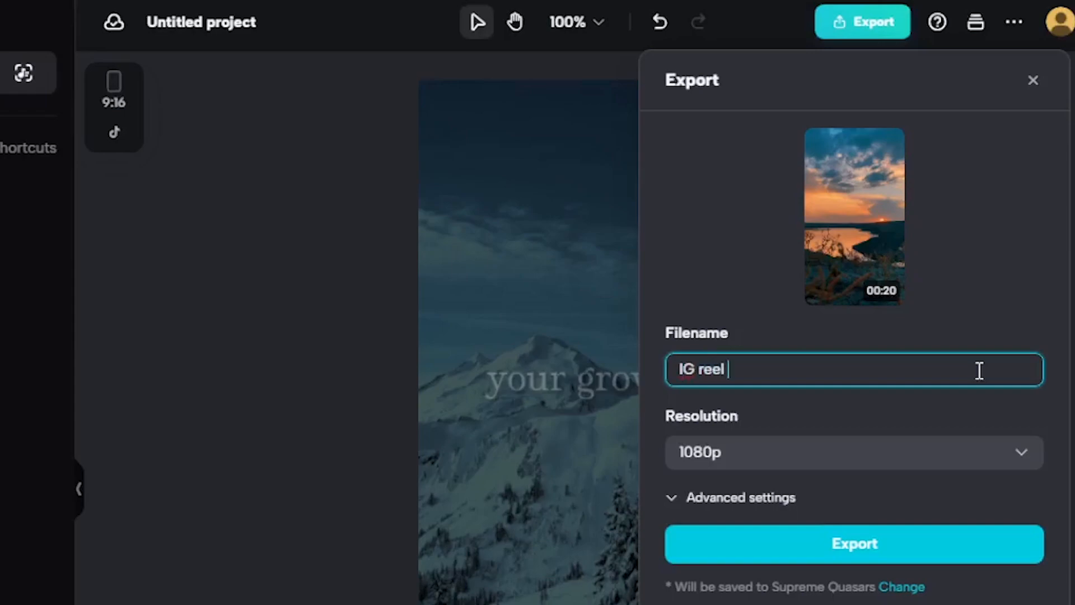
text(example)
click(858, 557)
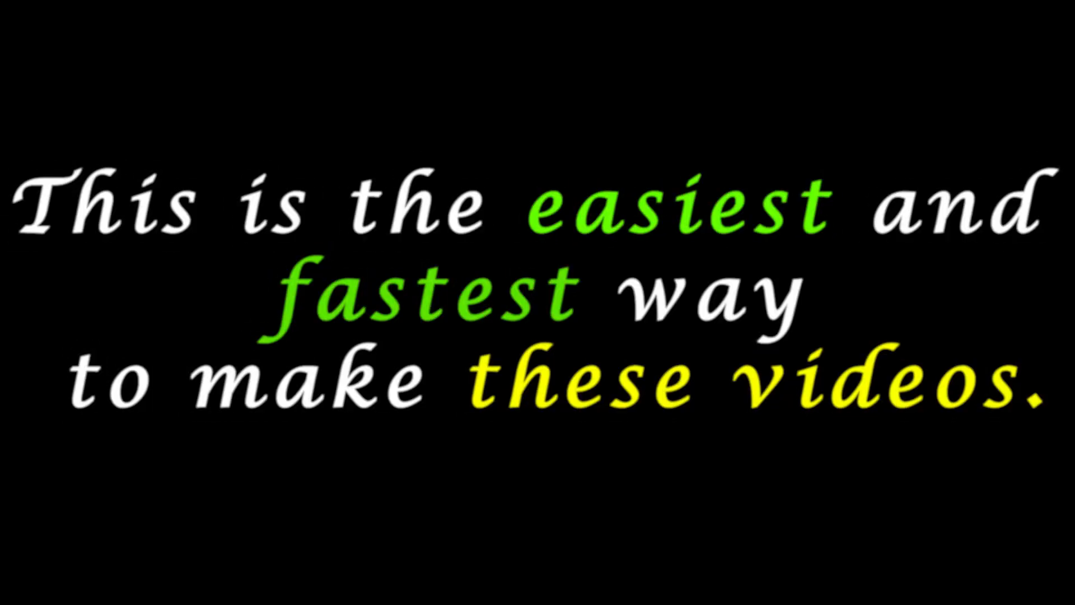